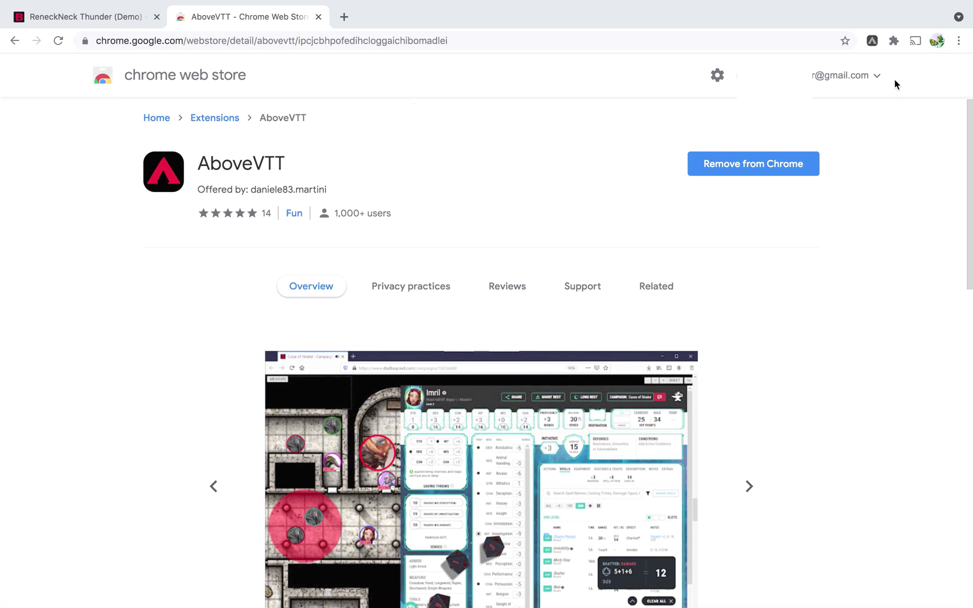
Go to the ReneckNeck Thunder (Demo) campaign page and join its AboveVTT table as DM.
left_click(106, 18)
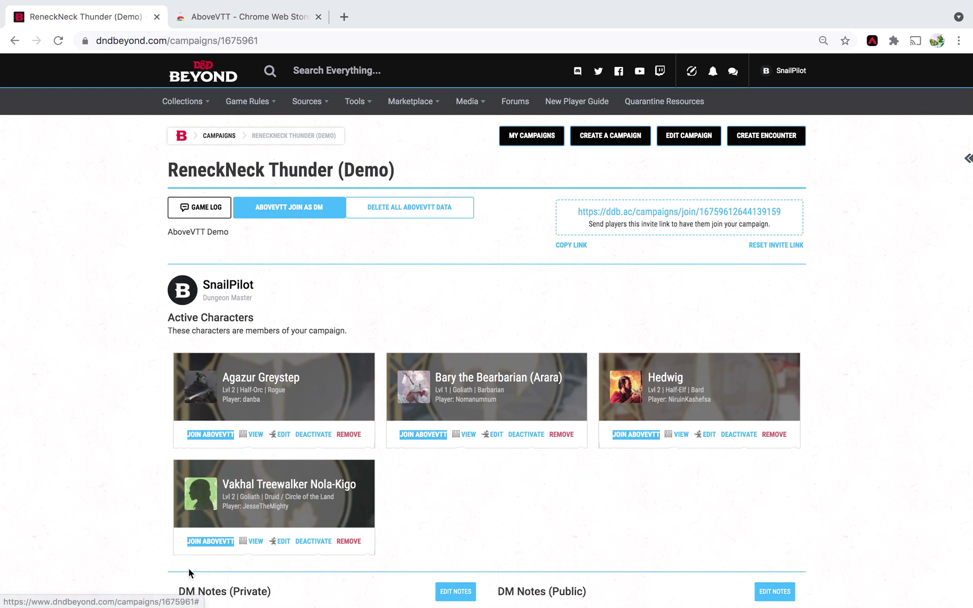
left_click(282, 208)
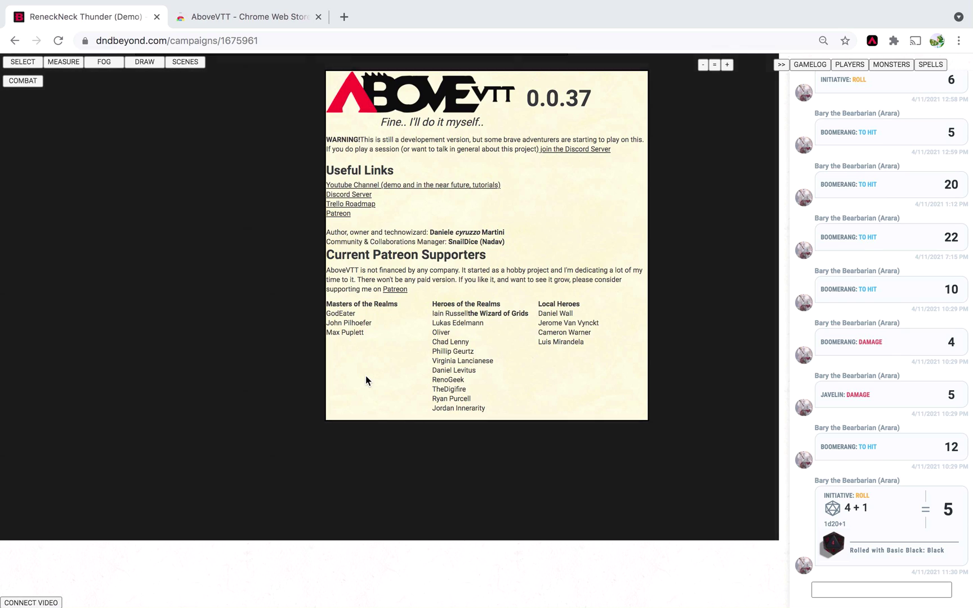
Dismiss the welcome notice, add a new scene and open it for editing.
left_click(366, 376)
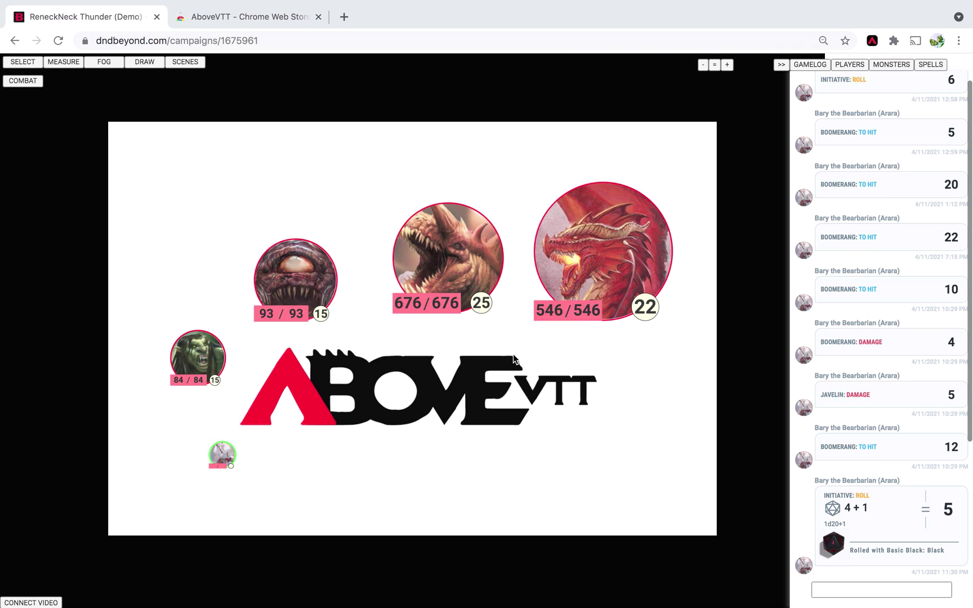
left_click(183, 61)
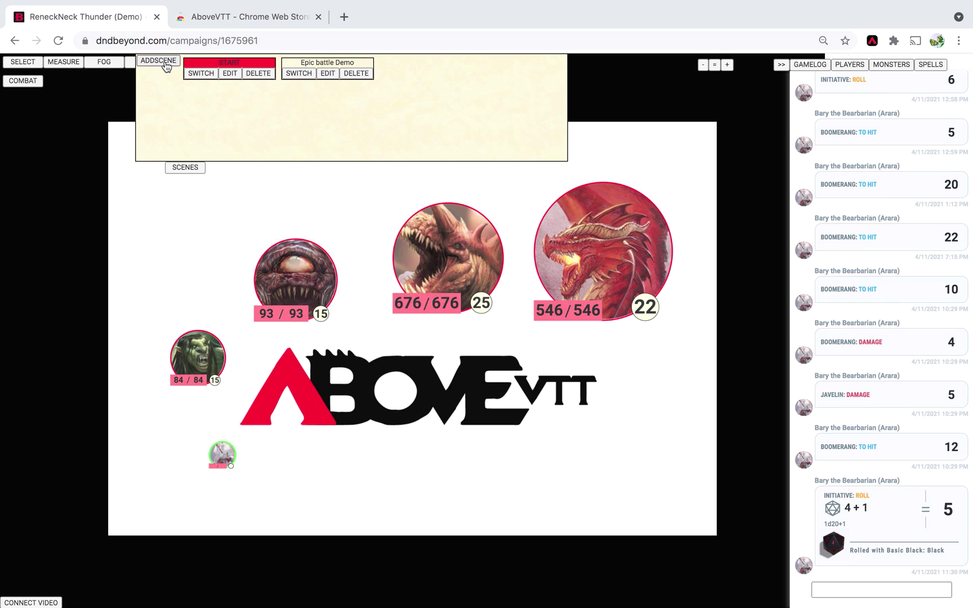
left_click(166, 65)
left_click(426, 74)
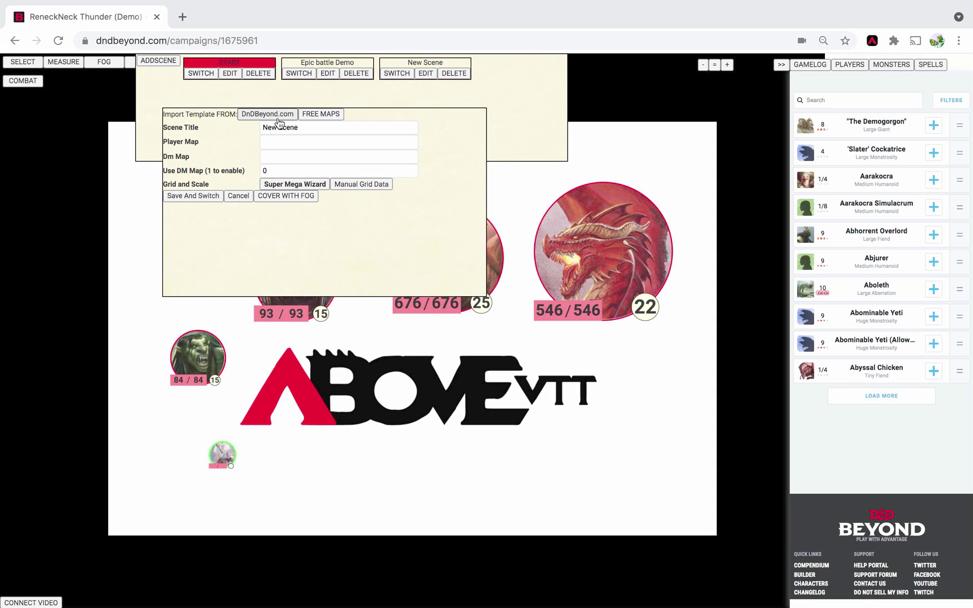
Import the 'Dynamic Dungeons: Goblin ambush' animated map from the free YouTube maps.
left_click(310, 117)
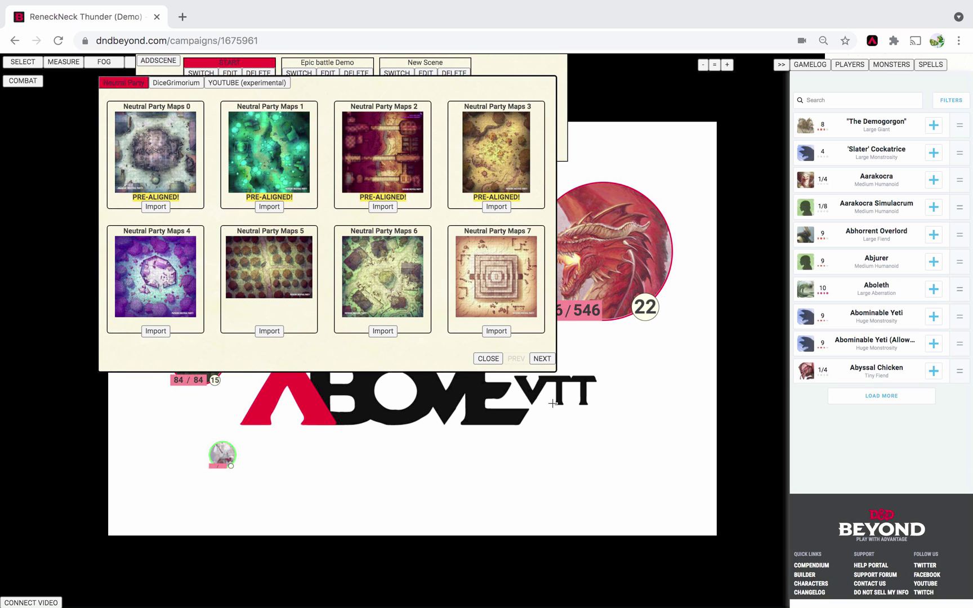
left_click(544, 360)
left_click(545, 361)
left_click(546, 362)
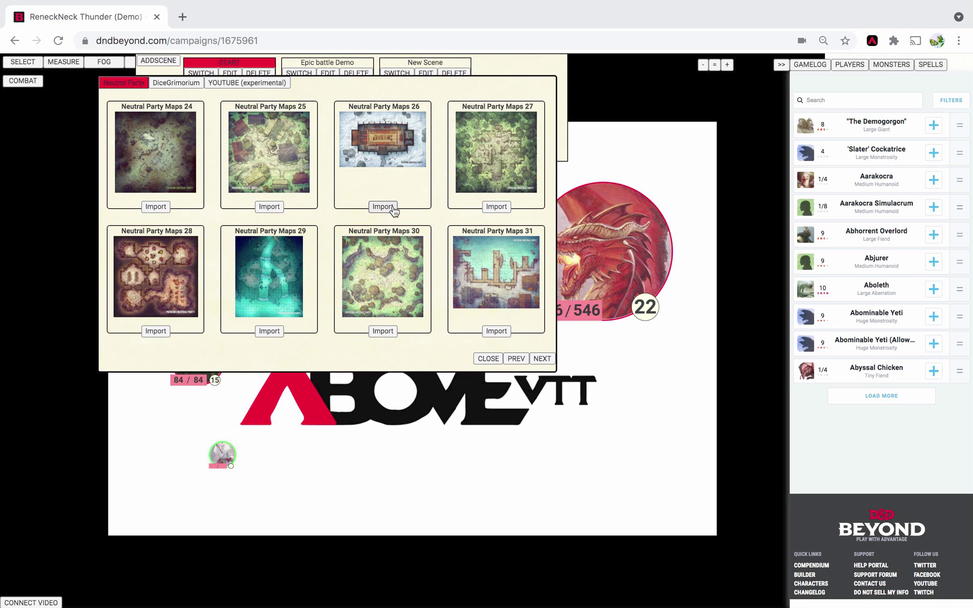
left_click(542, 360)
left_click(250, 85)
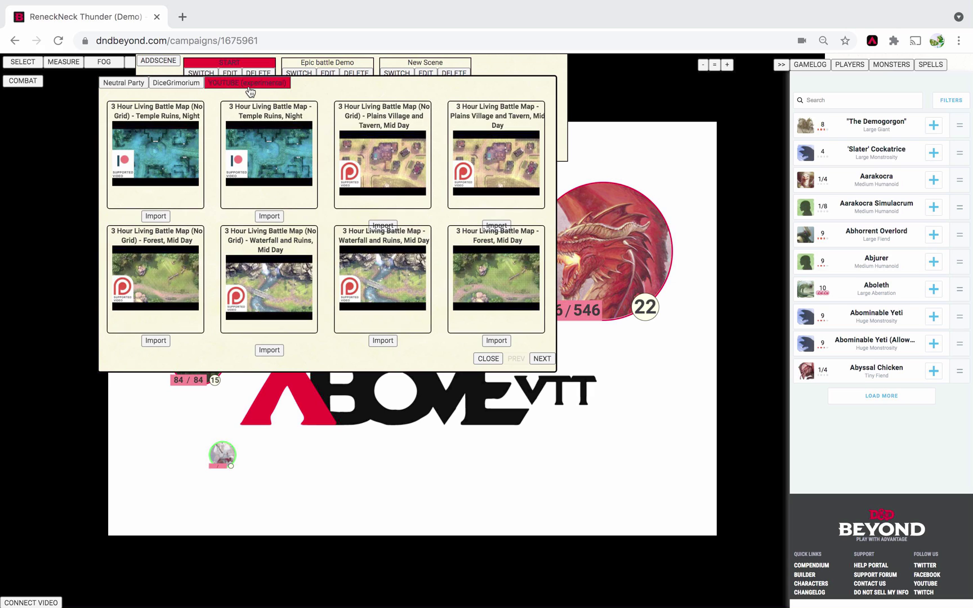
left_click(543, 363)
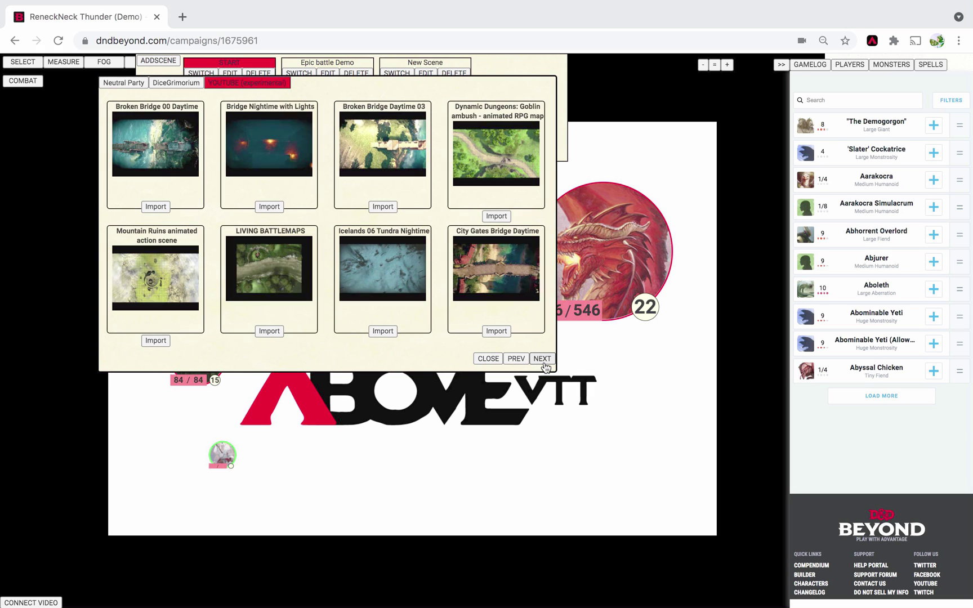
left_click(496, 219)
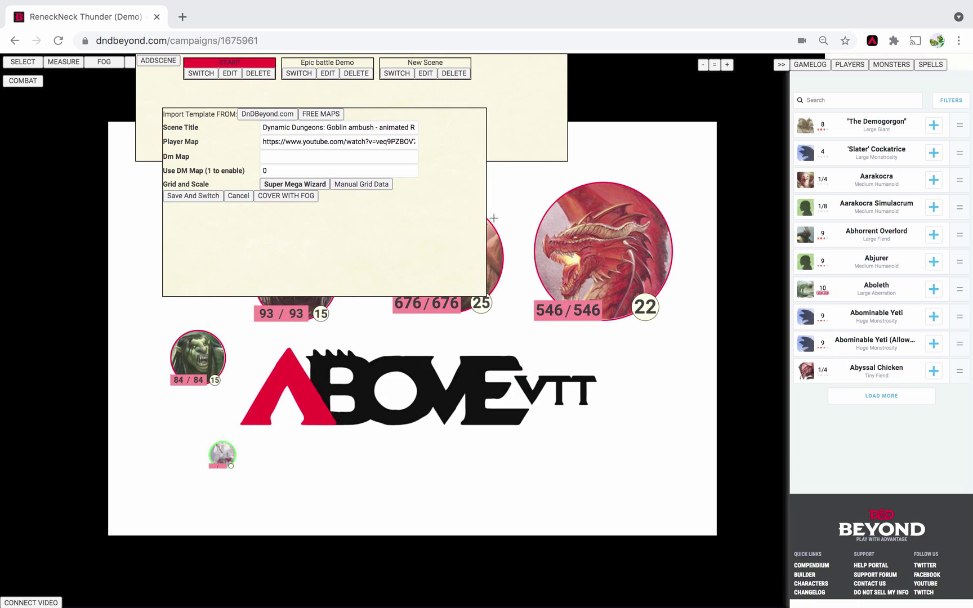
Save the scene and switch to it, loading the animated Goblin ambush map.
left_click(210, 206)
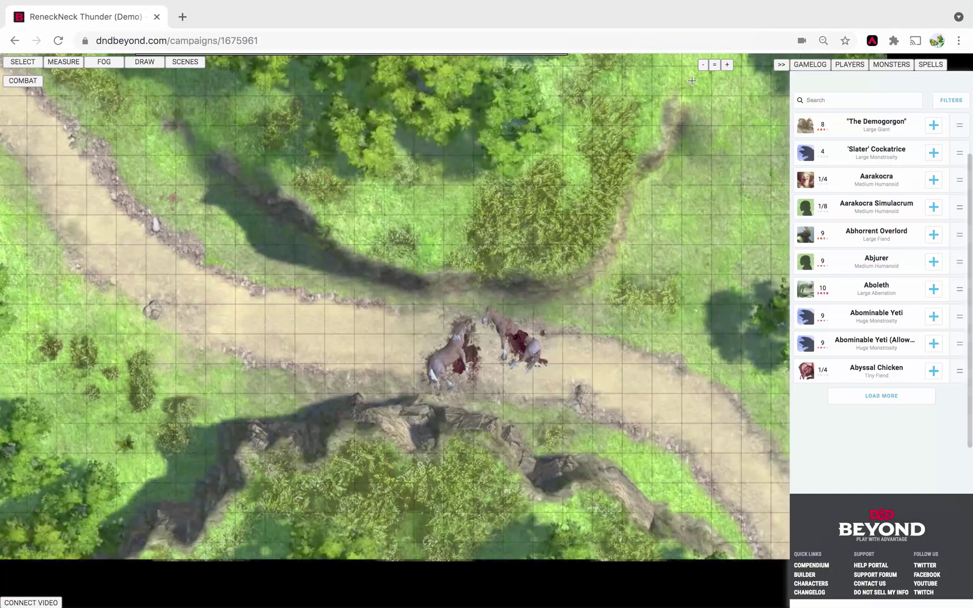
scroll(569, 197, "down", 2)
scroll(570, 192, "left", 2)
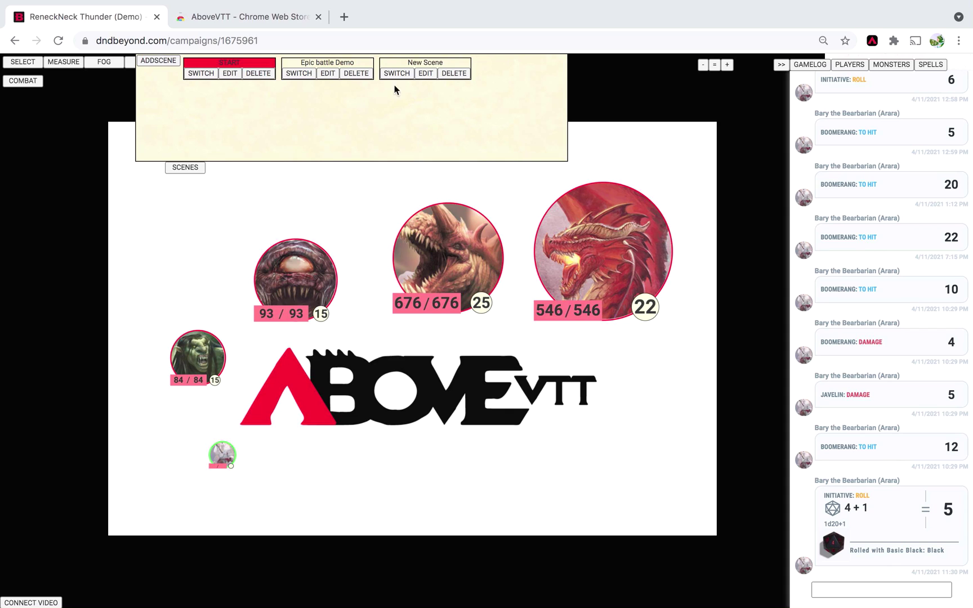
Edit New Scene and choose Lost Mine of Phandelver, Part 1: Goblin Arrows from D&D Beyond.
left_click(426, 73)
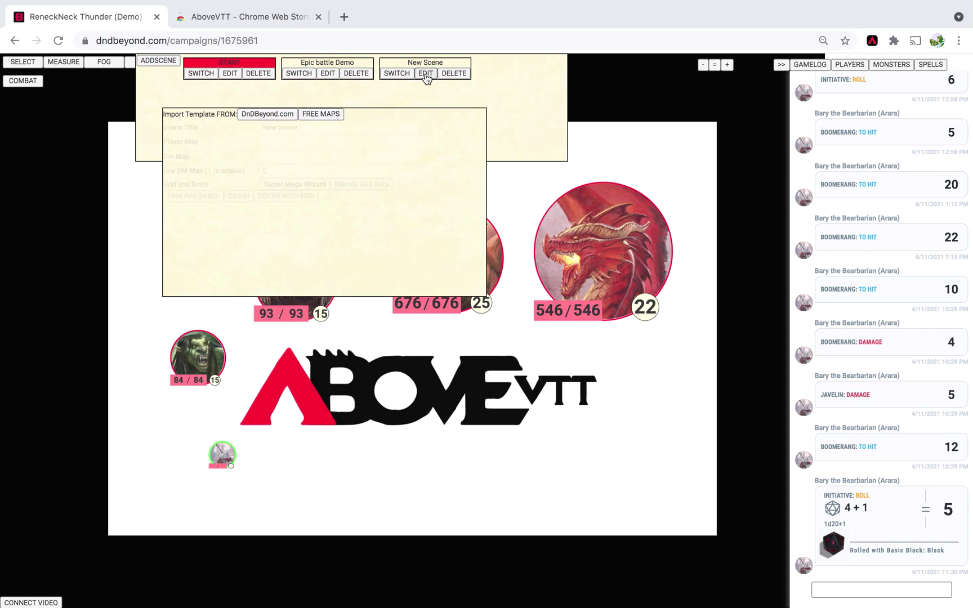
left_click(267, 114)
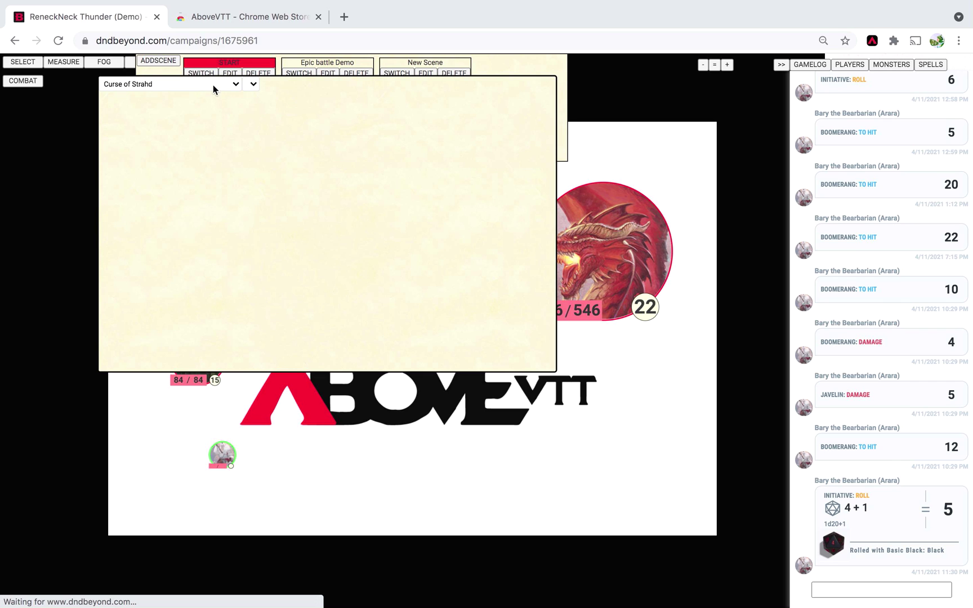
left_click(213, 85)
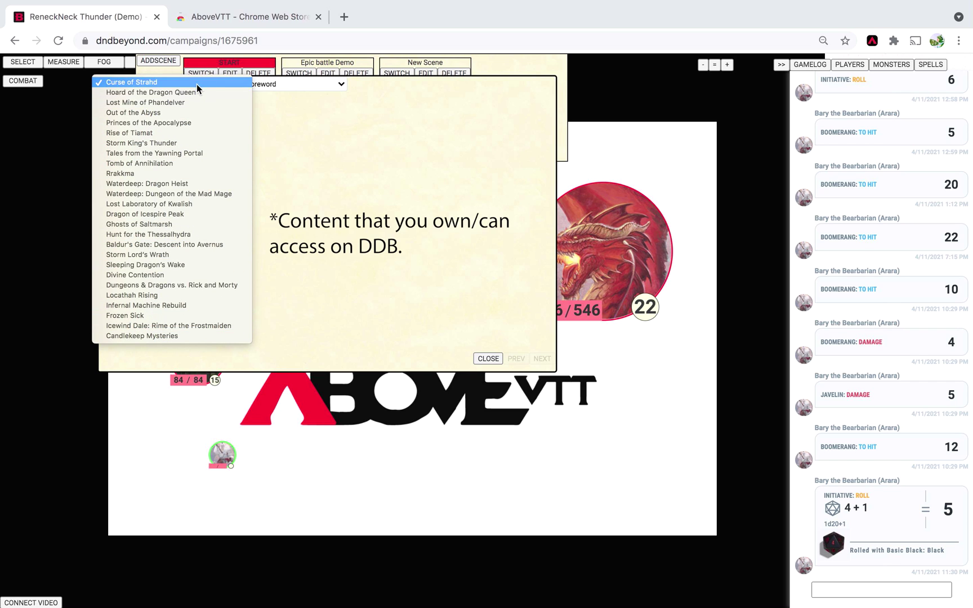
left_click(195, 104)
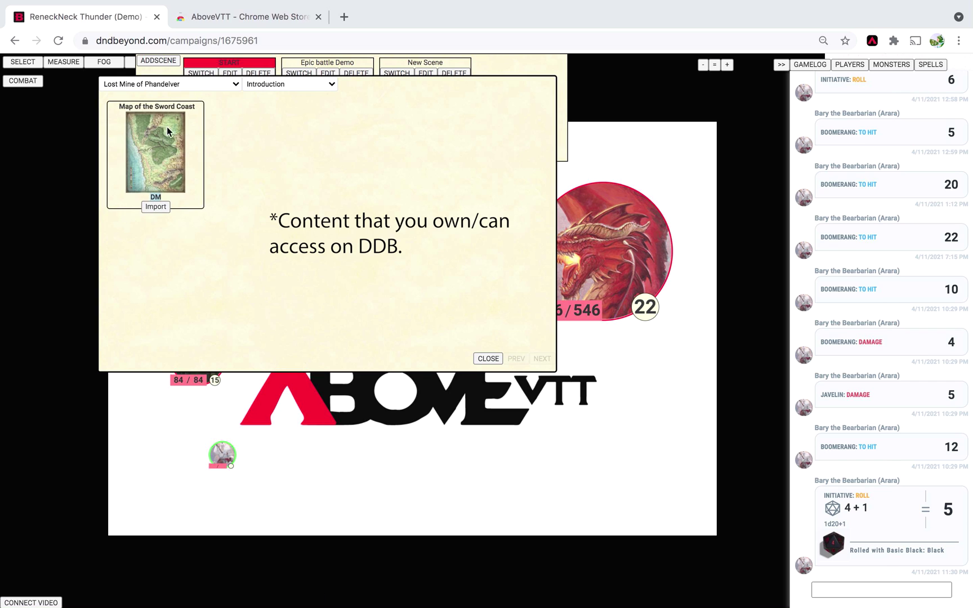
left_click(318, 85)
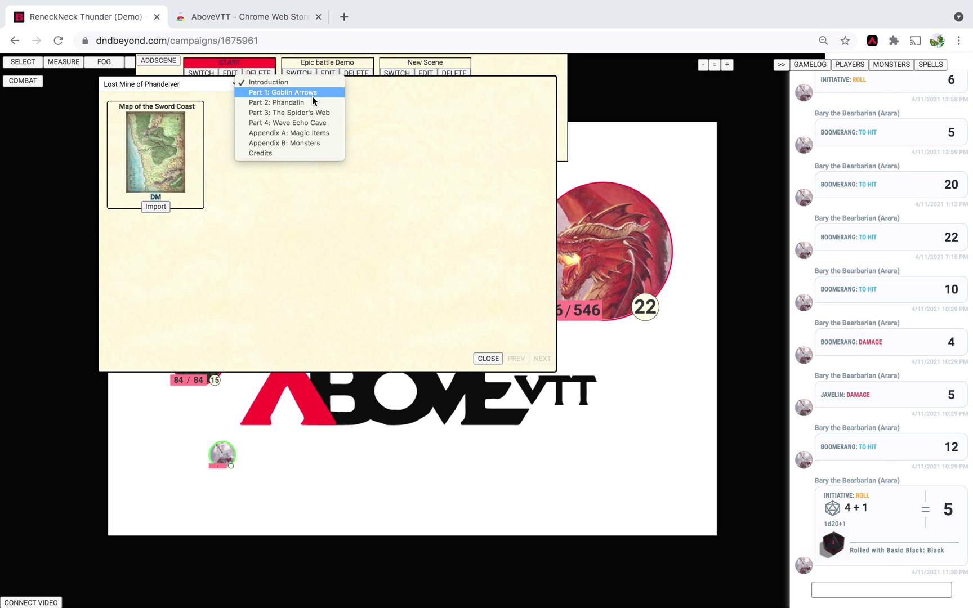
left_click(312, 94)
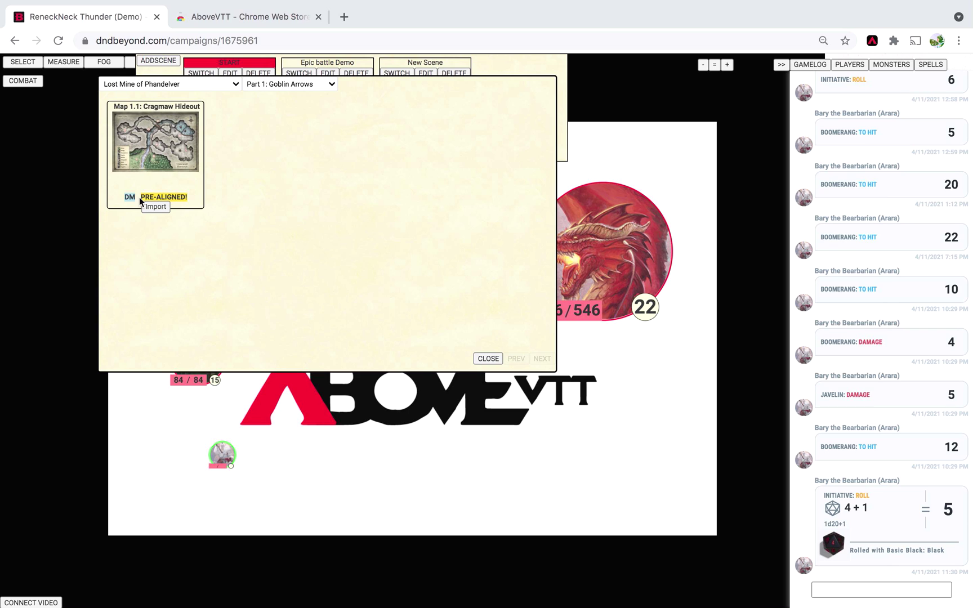
Import Map 1.1: Cragmaw Hideout and cover the entire map with fog.
left_click(156, 207)
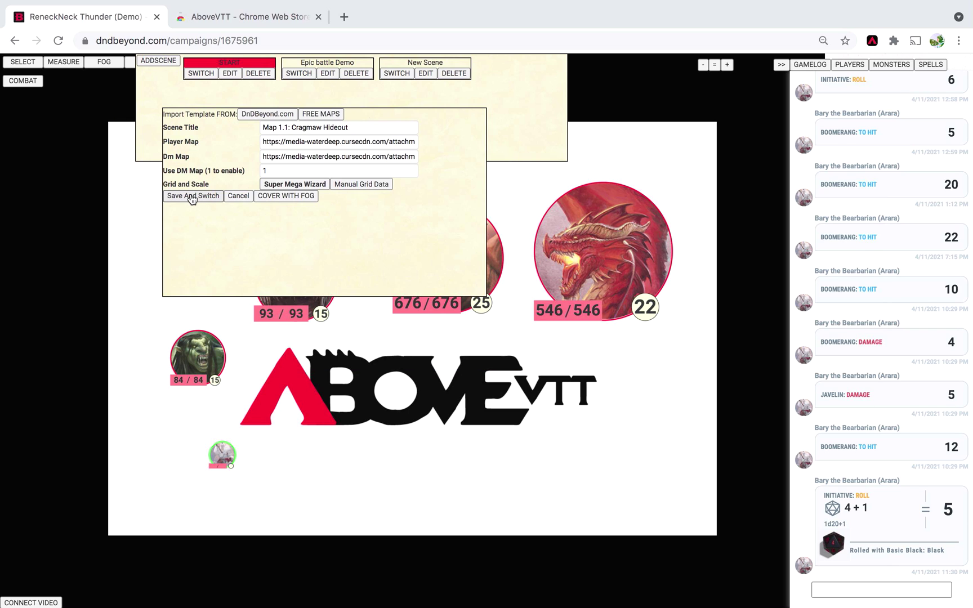
left_click(290, 200)
left_click(611, 135)
Save the scene and look around the fogged Cragmaw Hideout map.
left_click(192, 195)
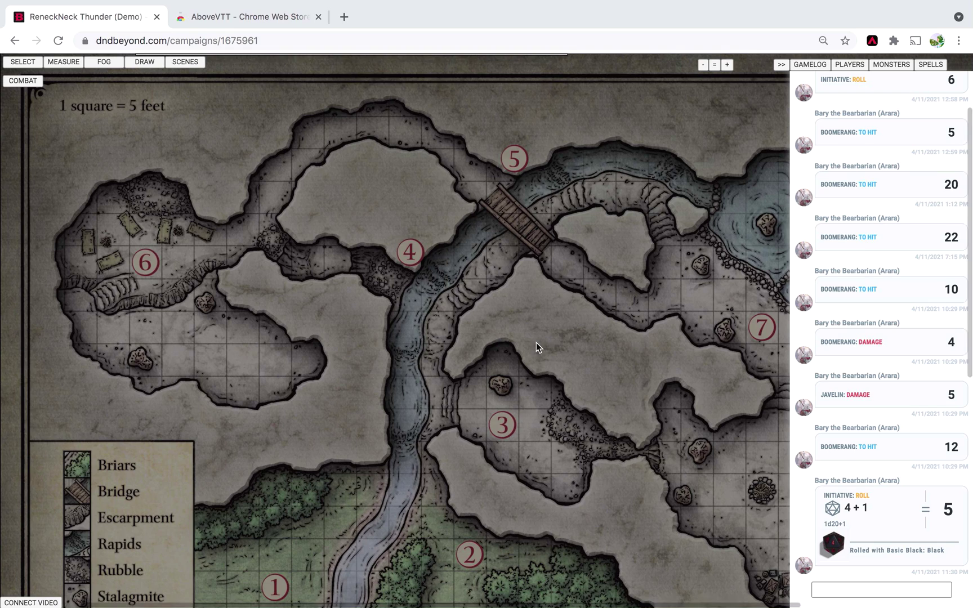
scroll(588, 360, "down", 5)
scroll(588, 359, "right", 5)
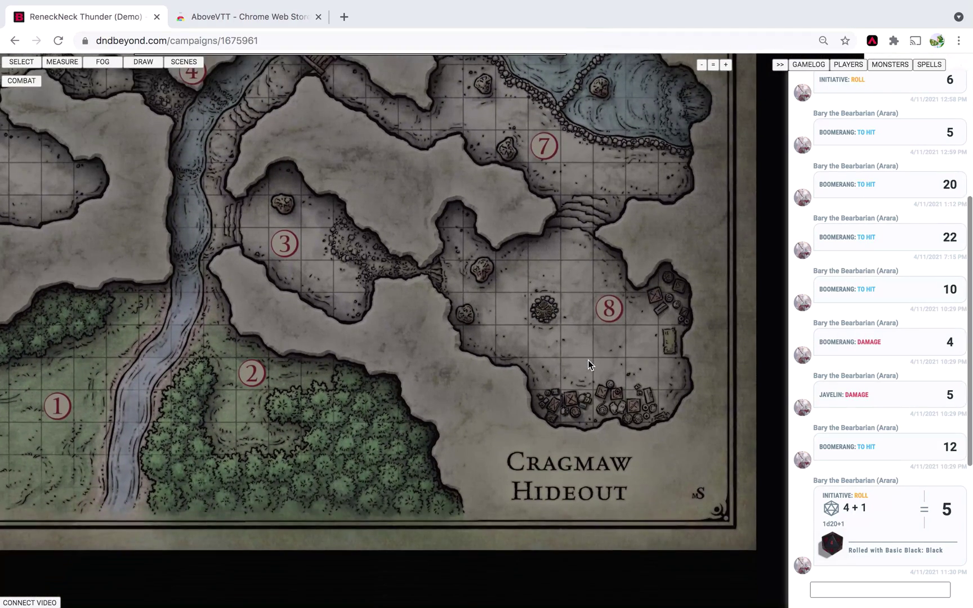
scroll(588, 360, "up", 2)
scroll(588, 359, "left", 1)
scroll(378, 289, "down", 1)
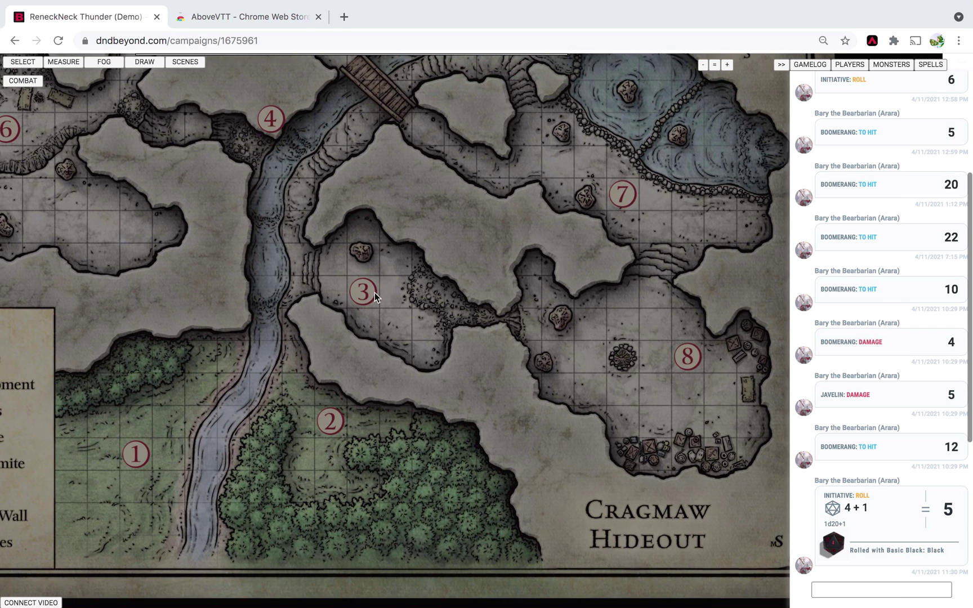
scroll(526, 307, "up", 1)
scroll(525, 307, "left", 1)
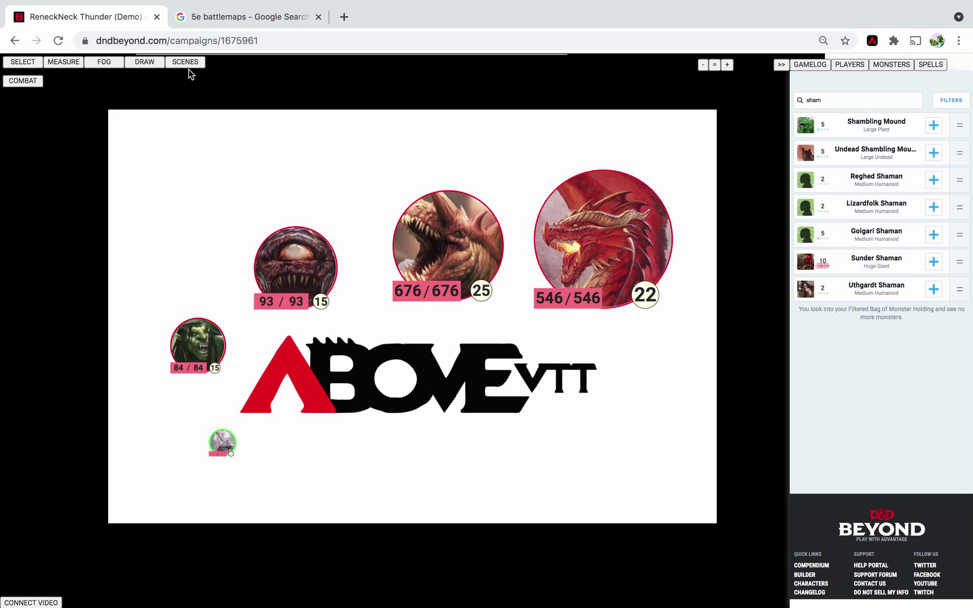
Copy the swamp battlemap's image address from the '5e battlemaps' search results.
left_click(182, 63)
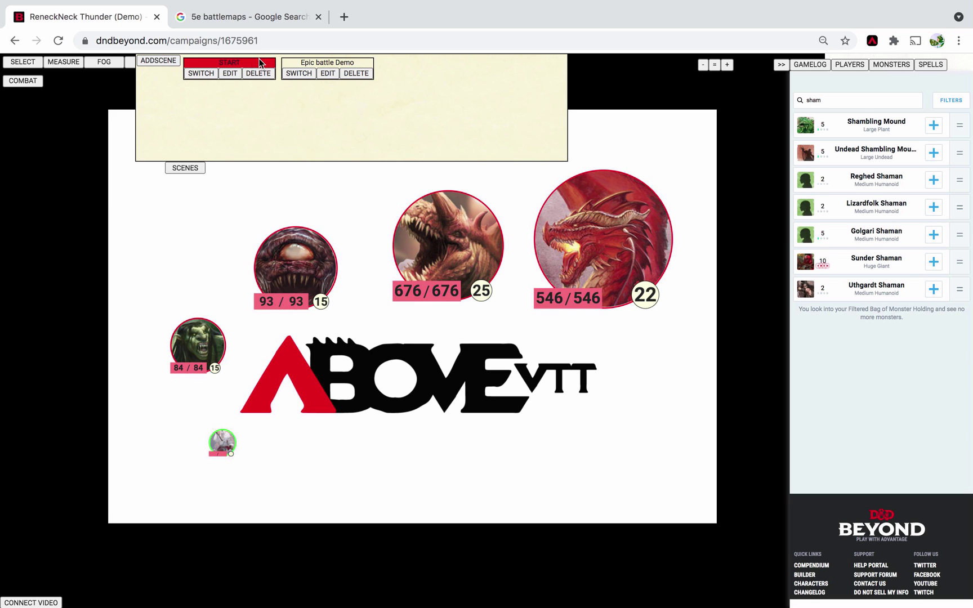
left_click(239, 18)
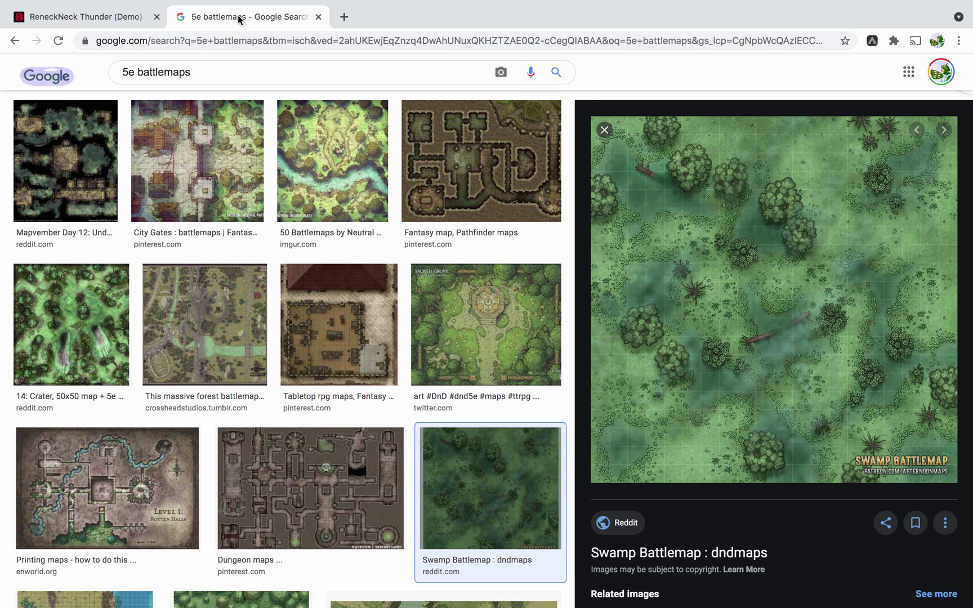
right_click(766, 304)
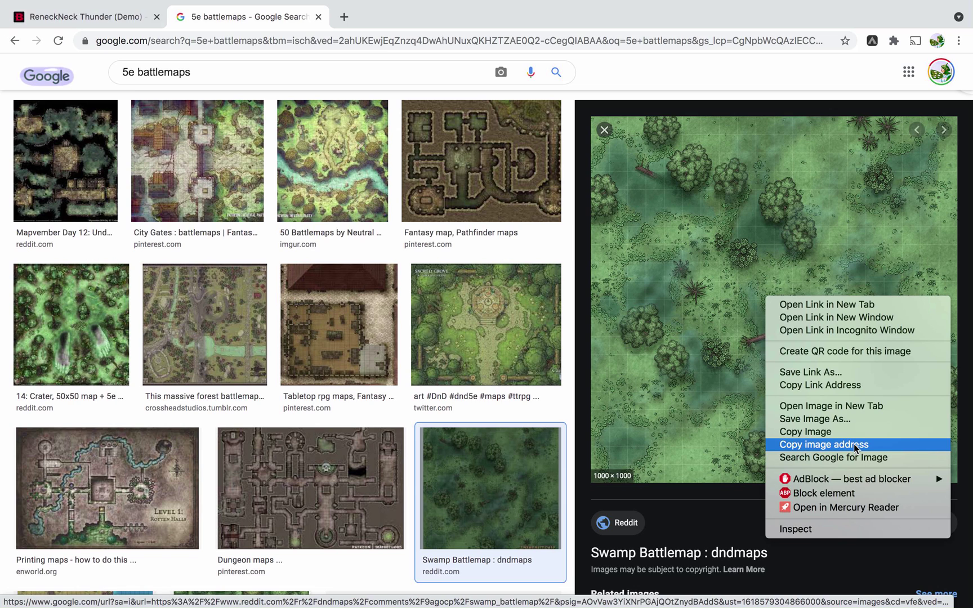
left_click(853, 444)
left_click(97, 18)
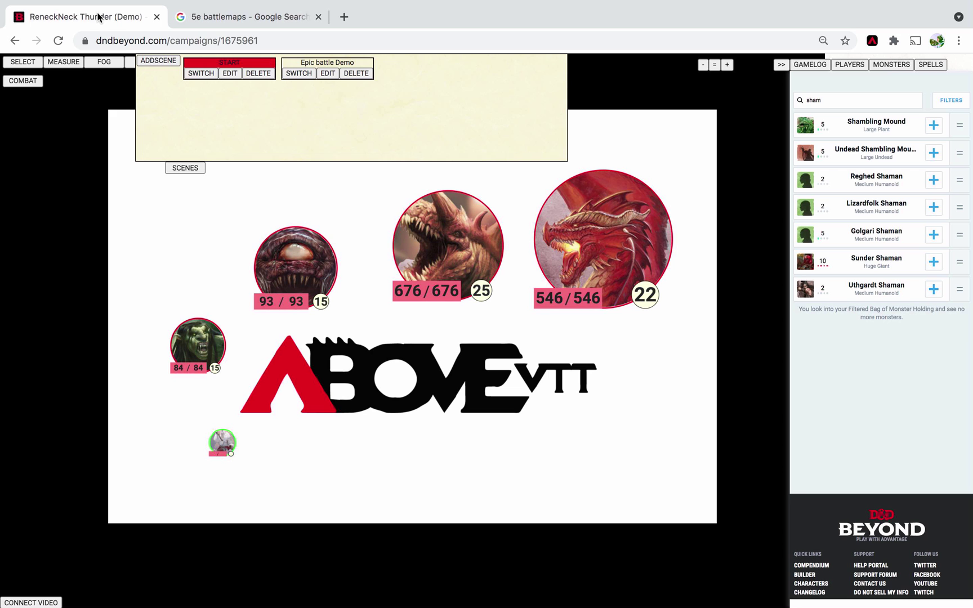
Add a New Scene using the pasted swamp battlemap URL as player map, aligning to its grid.
left_click(157, 61)
left_click(424, 74)
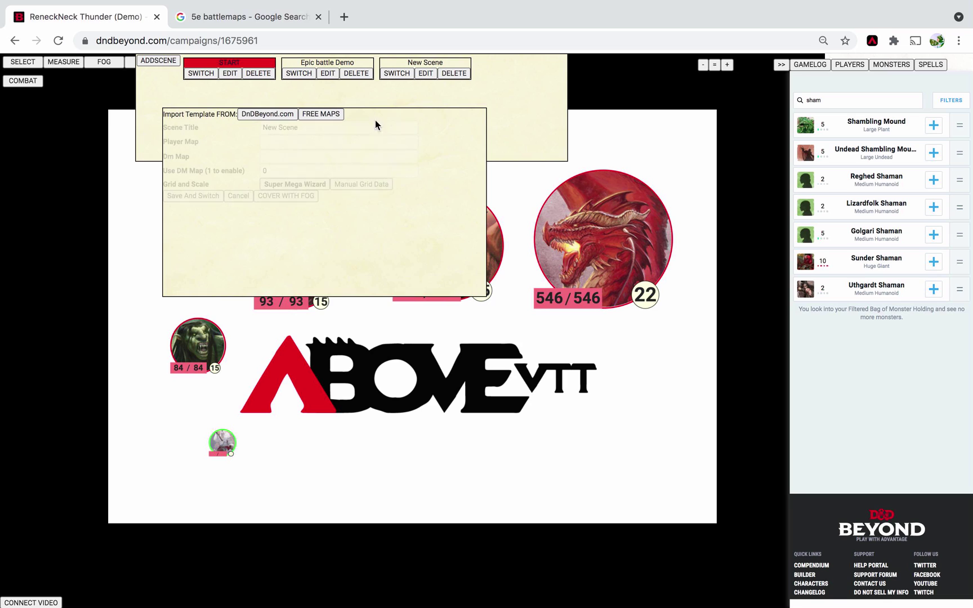
left_click(326, 144)
key("ctrl+v")
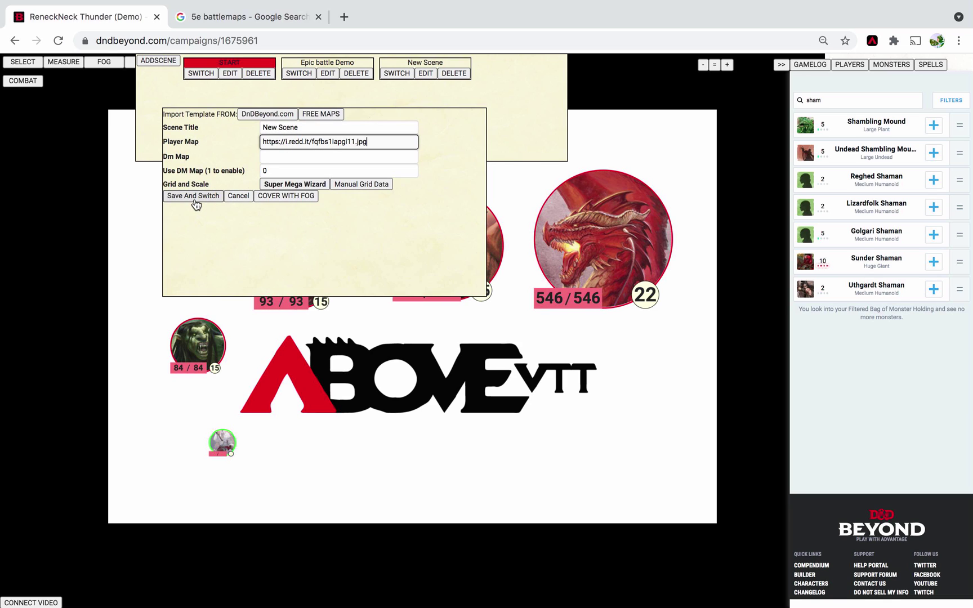
left_click(286, 186)
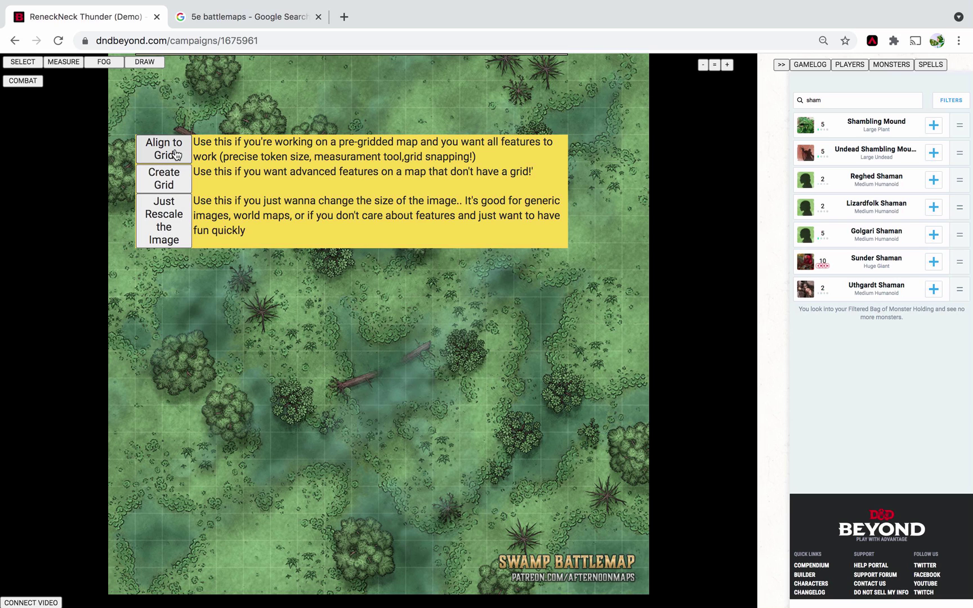
left_click(169, 151)
Align the grid markers over a 3x3 square of the swamp map's printed grid.
mouse_move(388, 351)
left_mouse_down()
mouse_move(342, 322)
mouse_move(369, 338)
left_mouse_up()
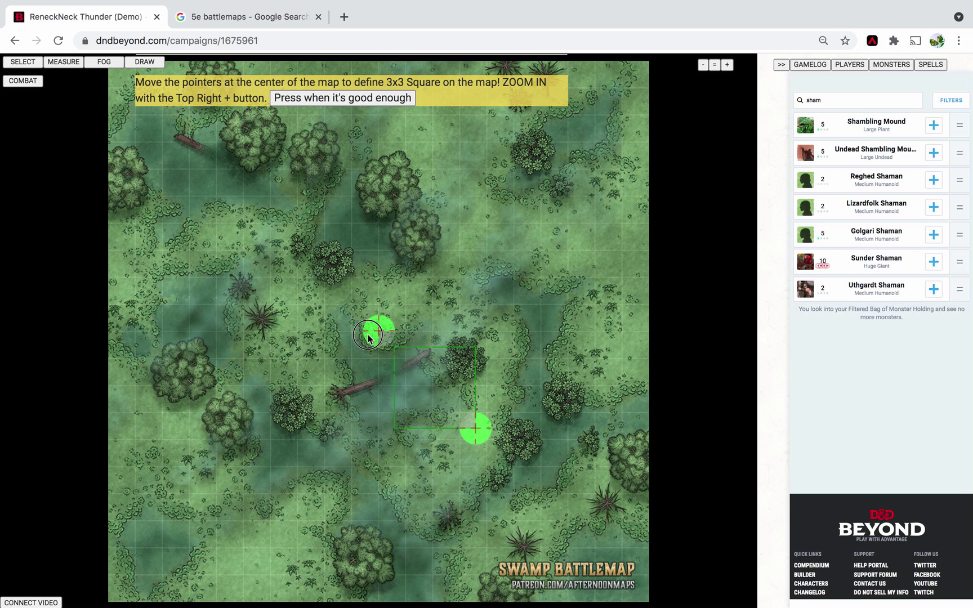
mouse_move(487, 432)
left_mouse_down()
mouse_move(442, 409)
mouse_move(475, 425)
mouse_move(467, 418)
left_mouse_up()
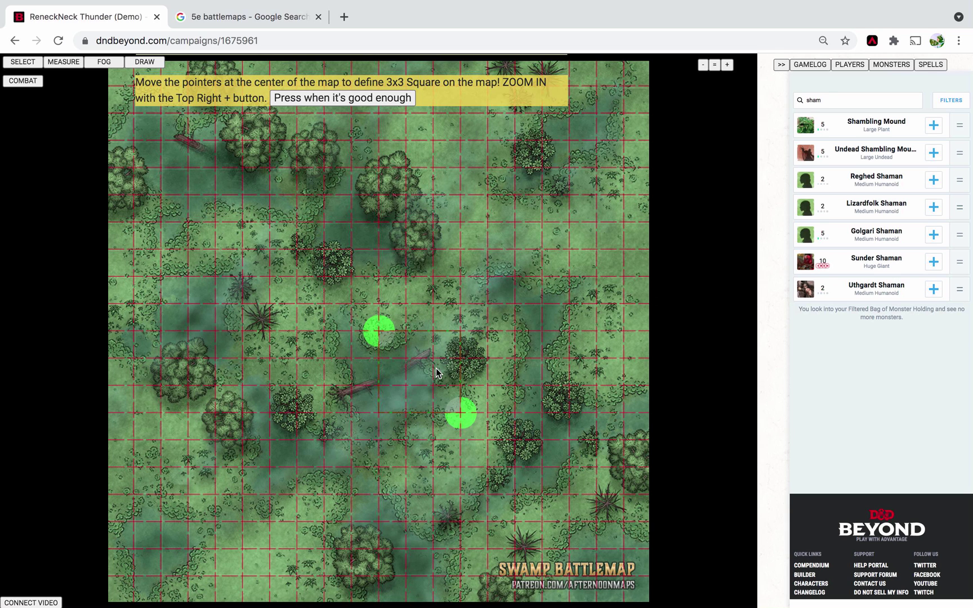
left_click(727, 65)
left_click(727, 65)
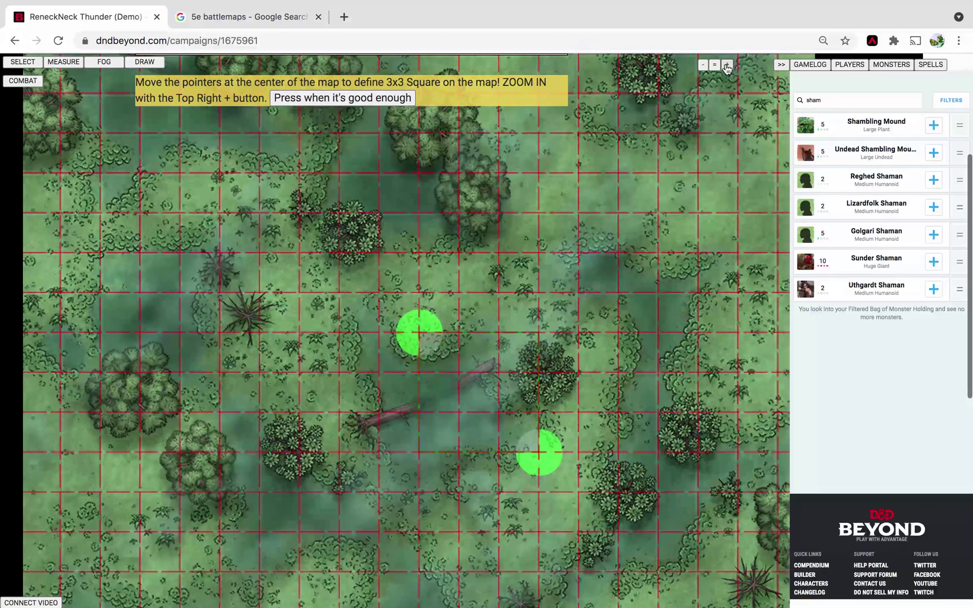
left_click_drag(411, 342, 412, 346)
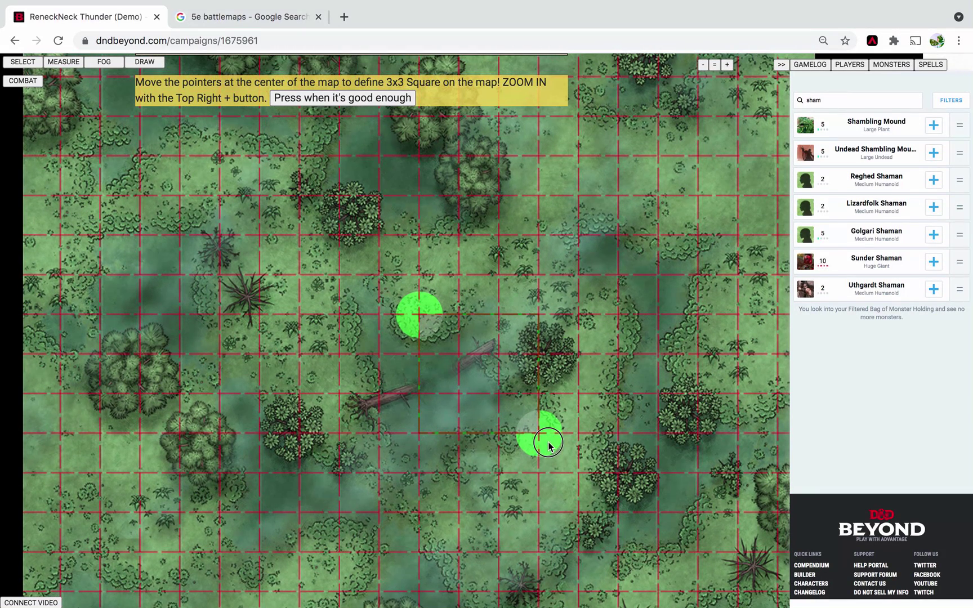
left_click(547, 445)
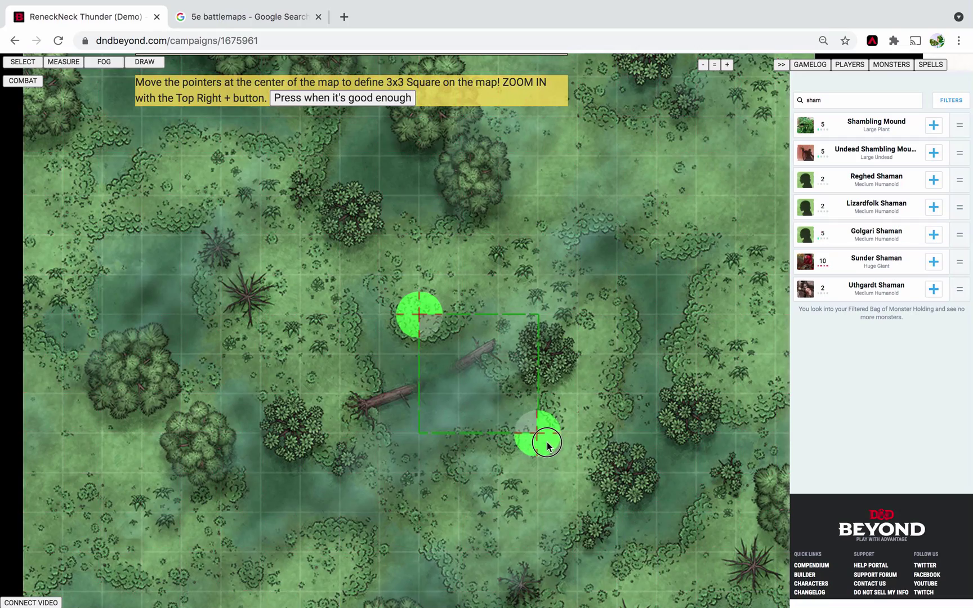
scroll(540, 247, "up", 5)
scroll(539, 248, "down", 3)
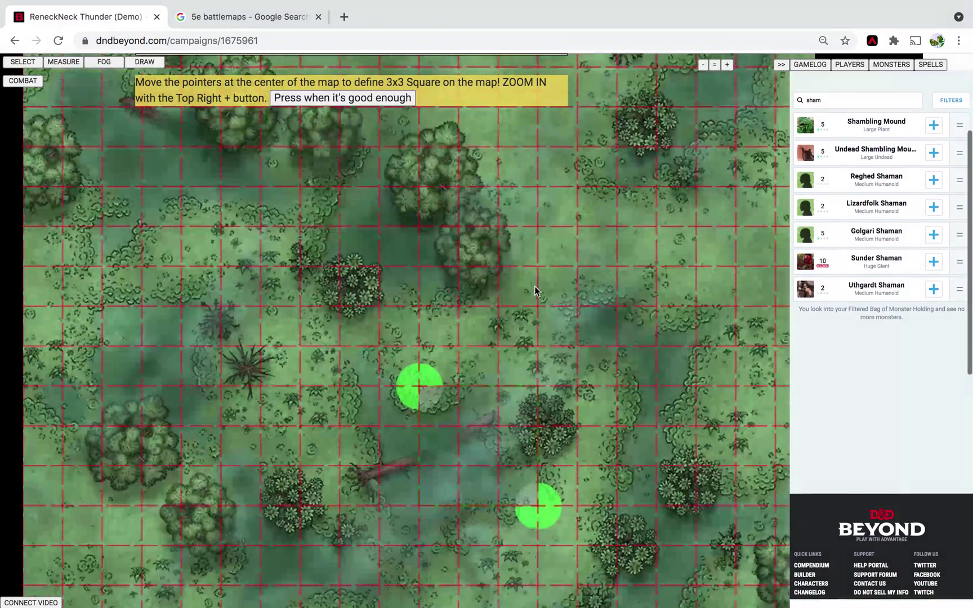
left_click(345, 103)
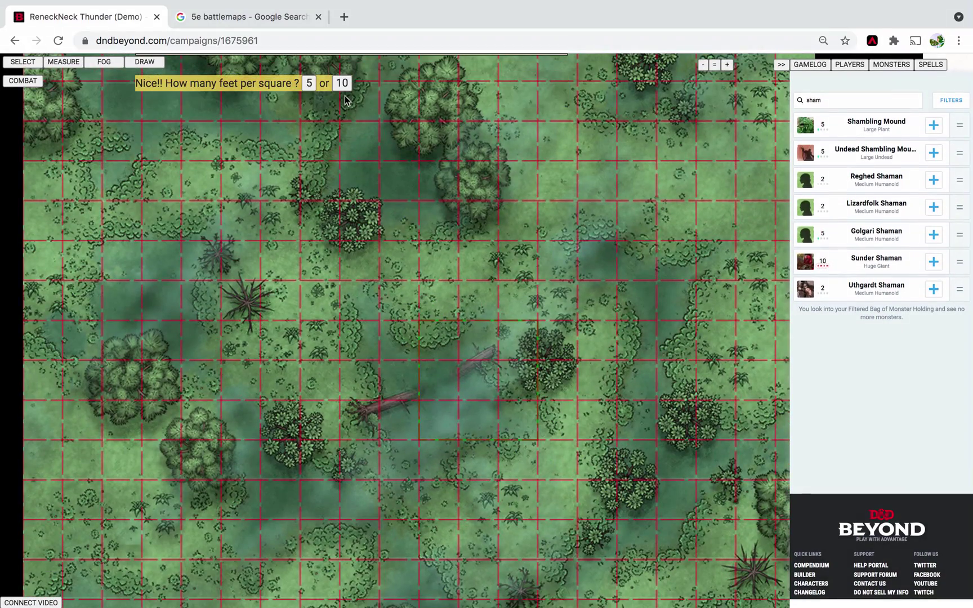
Set the scale to 5 feet per square and place a Shambling Mound token.
left_click(309, 84)
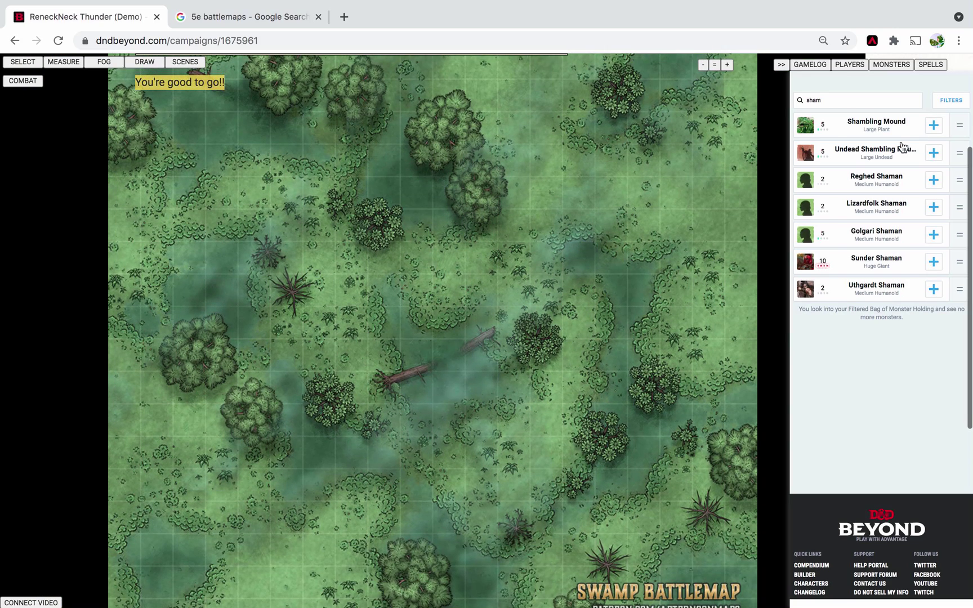
left_click(933, 126)
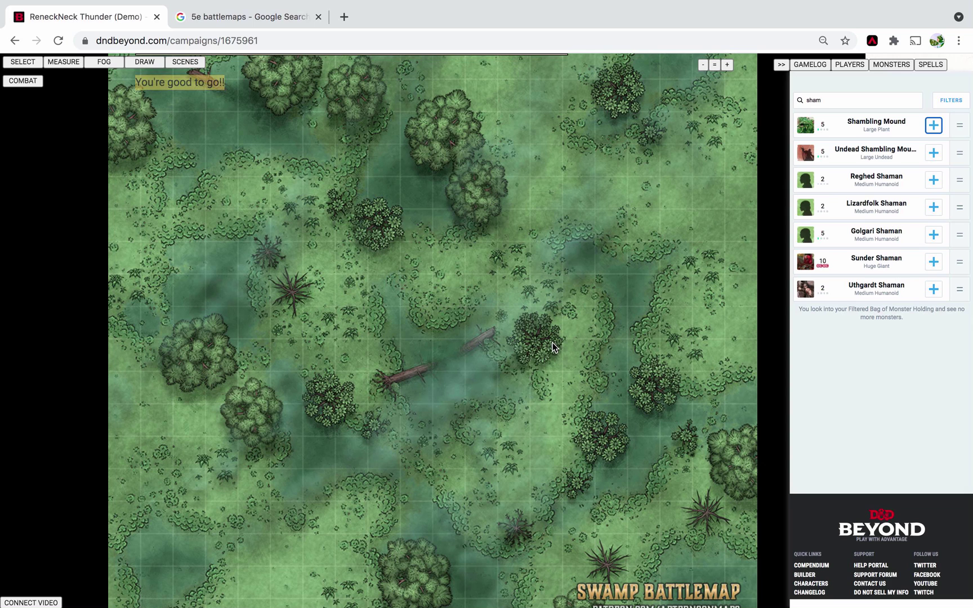
left_click_drag(516, 360, 337, 222)
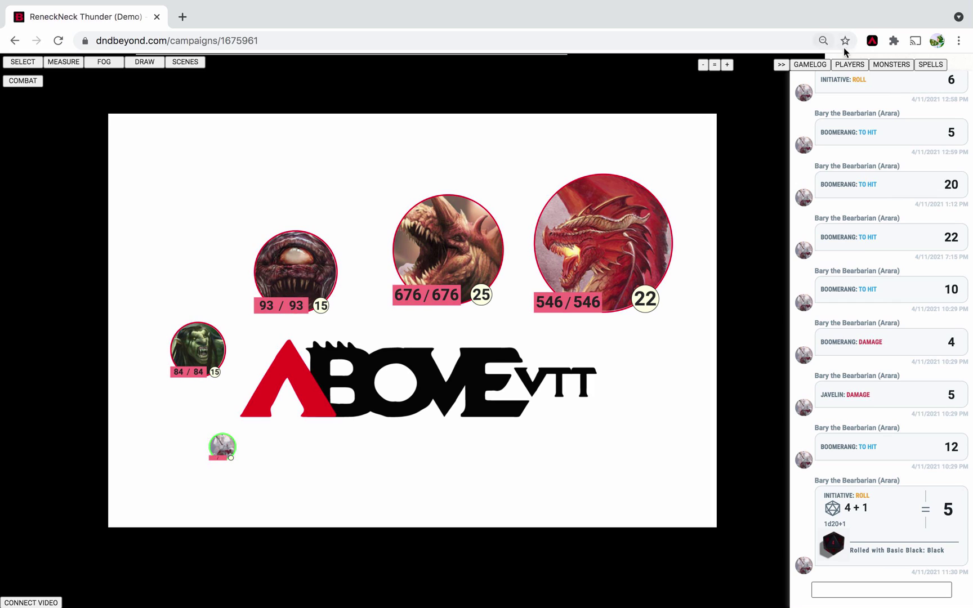
Add the first player's 17/17 token, move it up the map, and open Agazur Greystep's sheet.
left_click(851, 65)
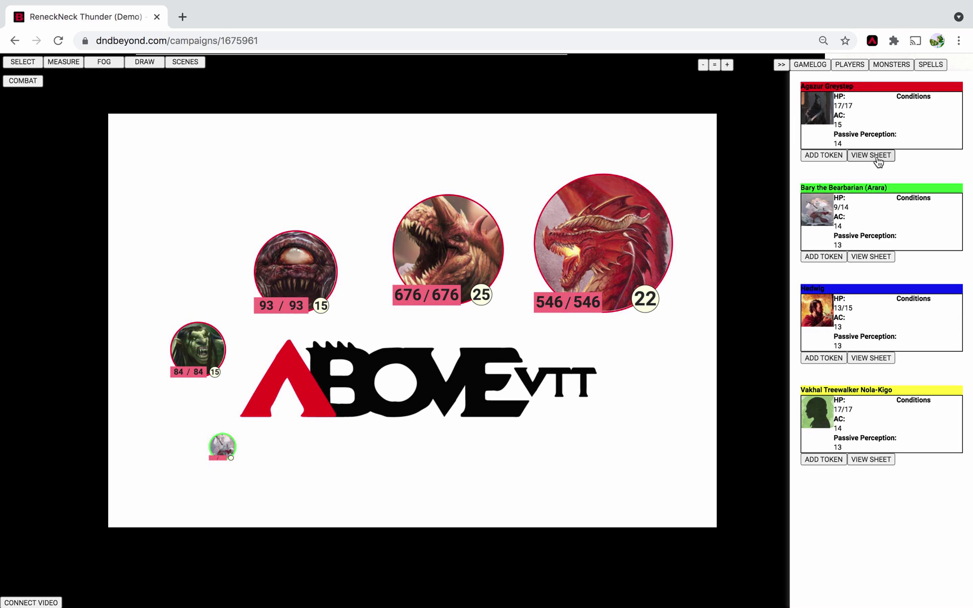
left_click(833, 157)
left_click_drag(502, 342, 511, 159)
left_click(885, 157)
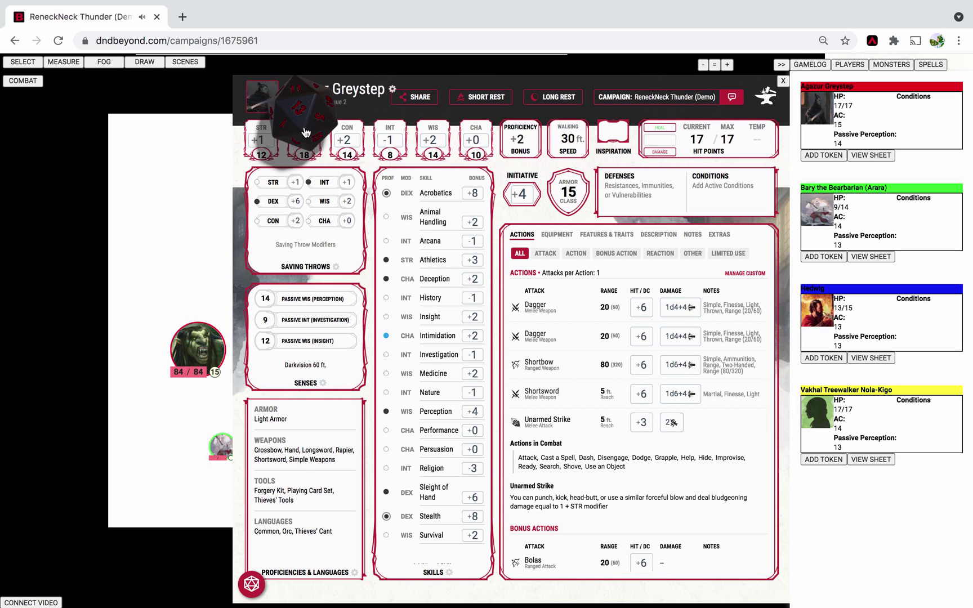
Roll the Dagger attack with advantage and post Hedwig's Unarmed Strike to the game log.
left_click(810, 64)
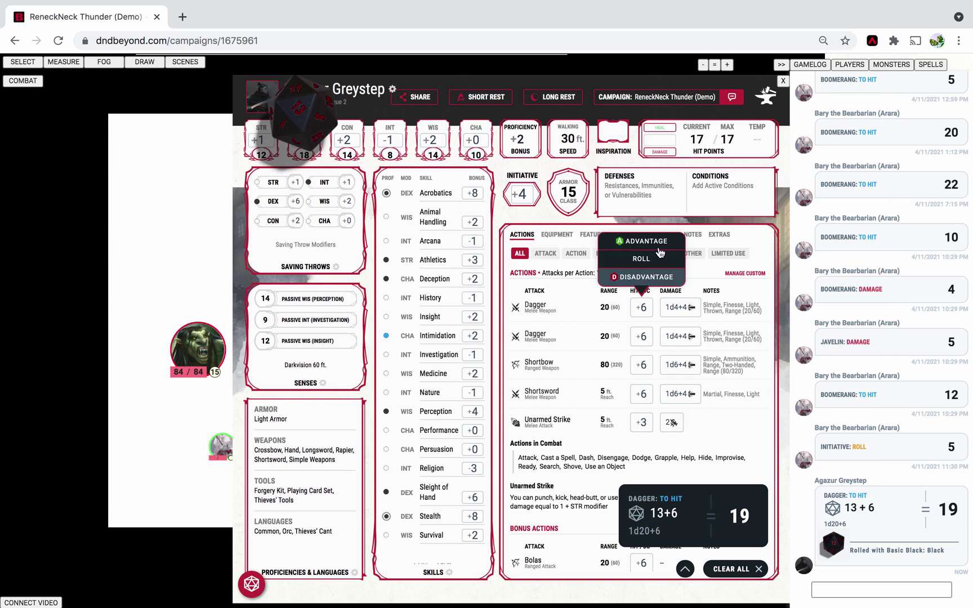
left_click(643, 241)
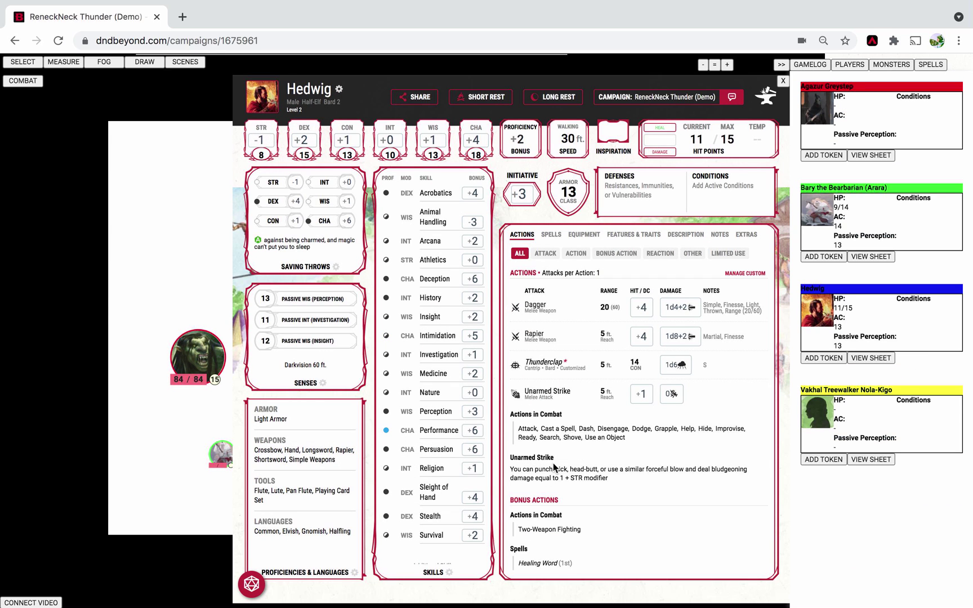
left_click(535, 475)
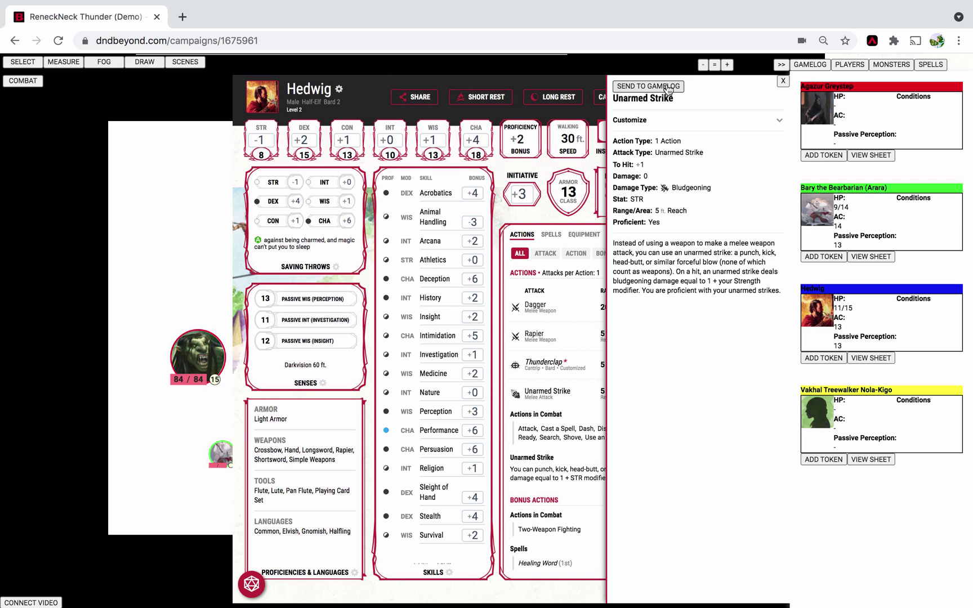
left_click(641, 88)
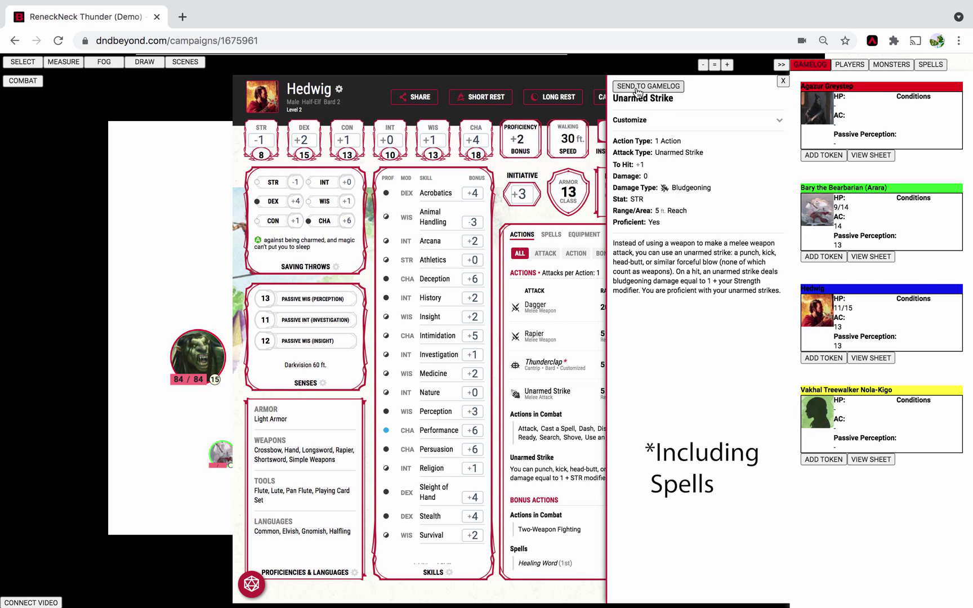
left_click(827, 67)
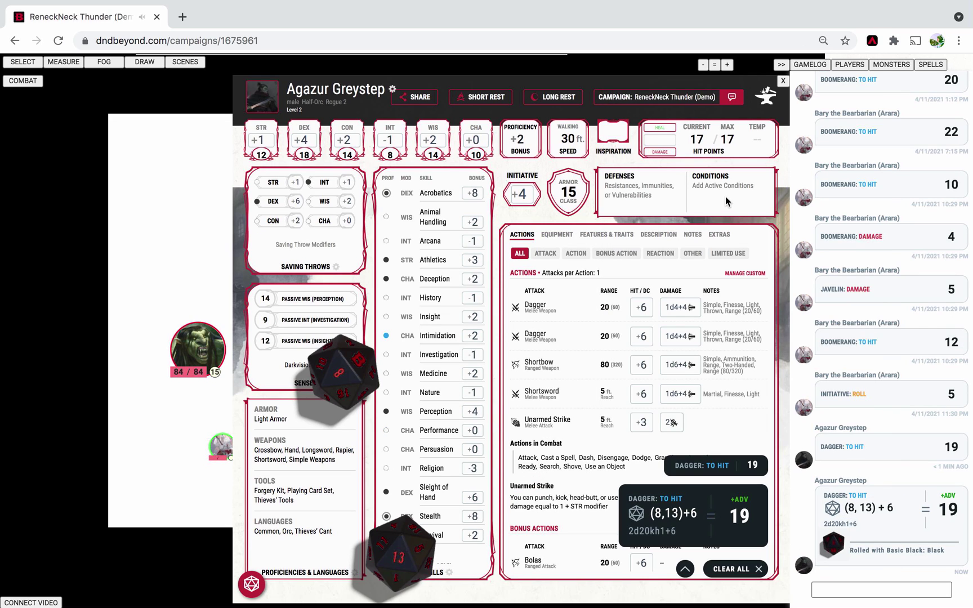
Give the character the Deafened, Frightened and Grappled conditions, then close the sheet.
left_click(721, 200)
left_click(760, 168)
left_click(759, 191)
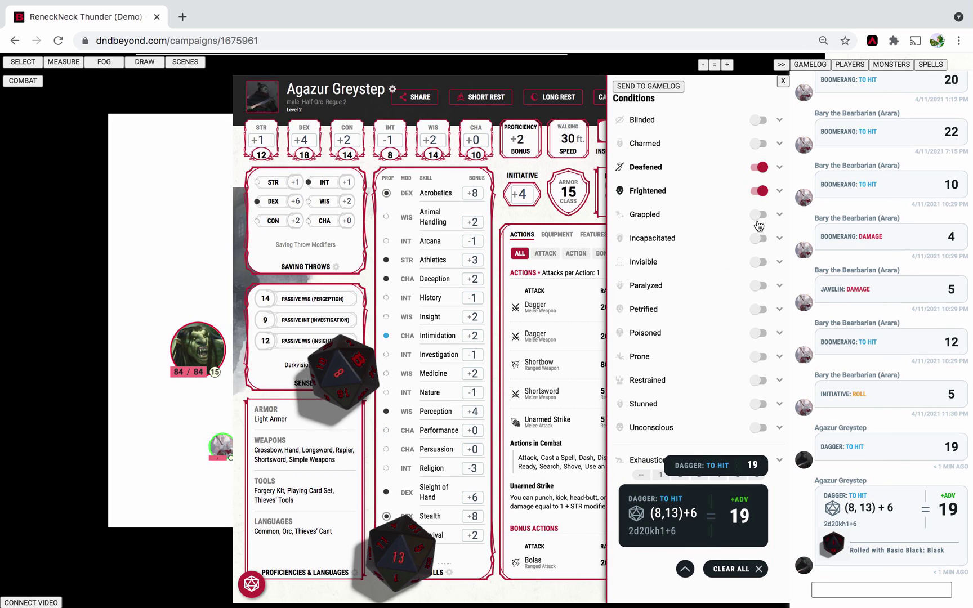
left_click(760, 214)
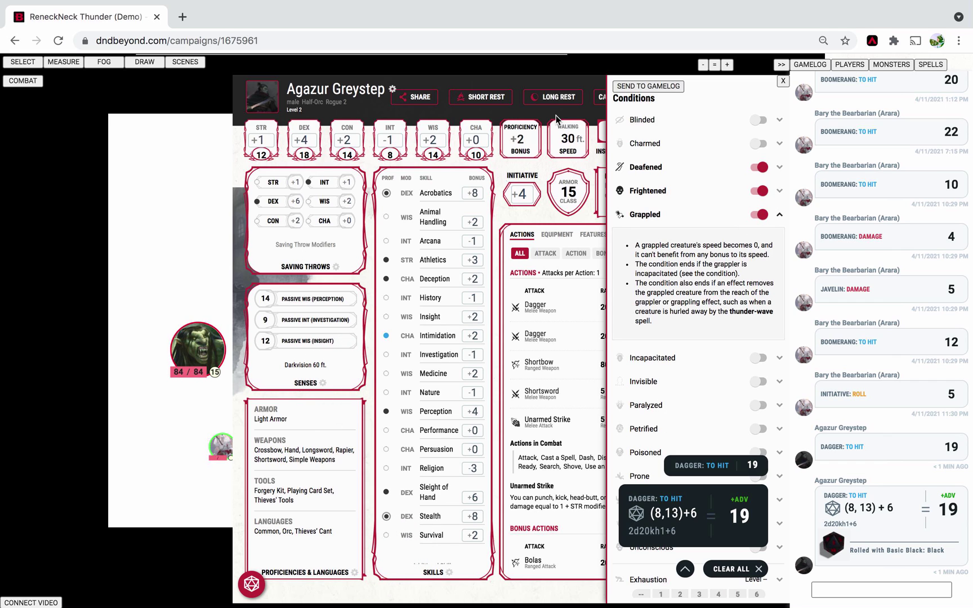
left_click(555, 119)
Close the panels and check the rogue token's options without changing anything.
left_click(783, 86)
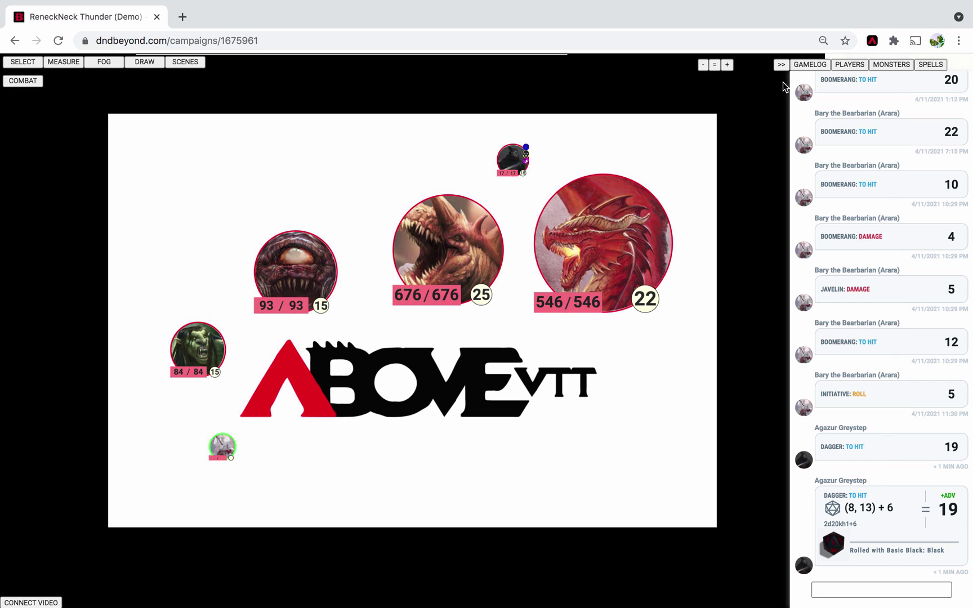
scroll(534, 174, "up", 5)
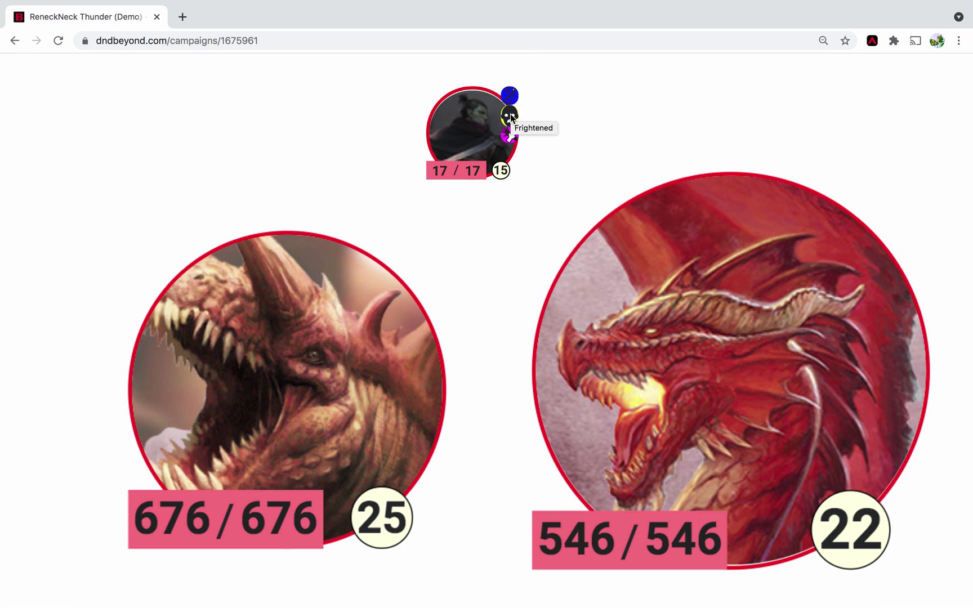
scroll(590, 136, "down", 5)
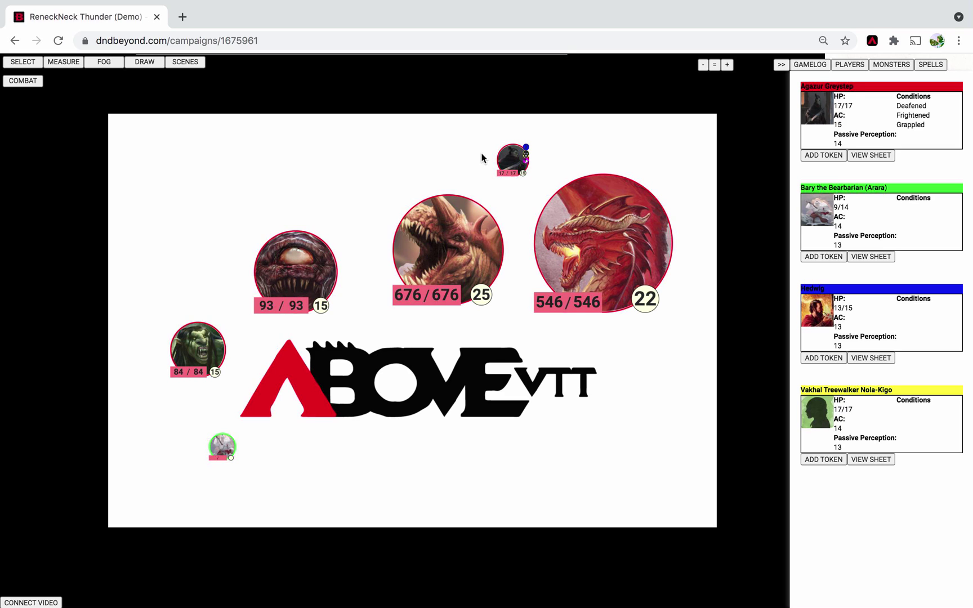
right_click(509, 160)
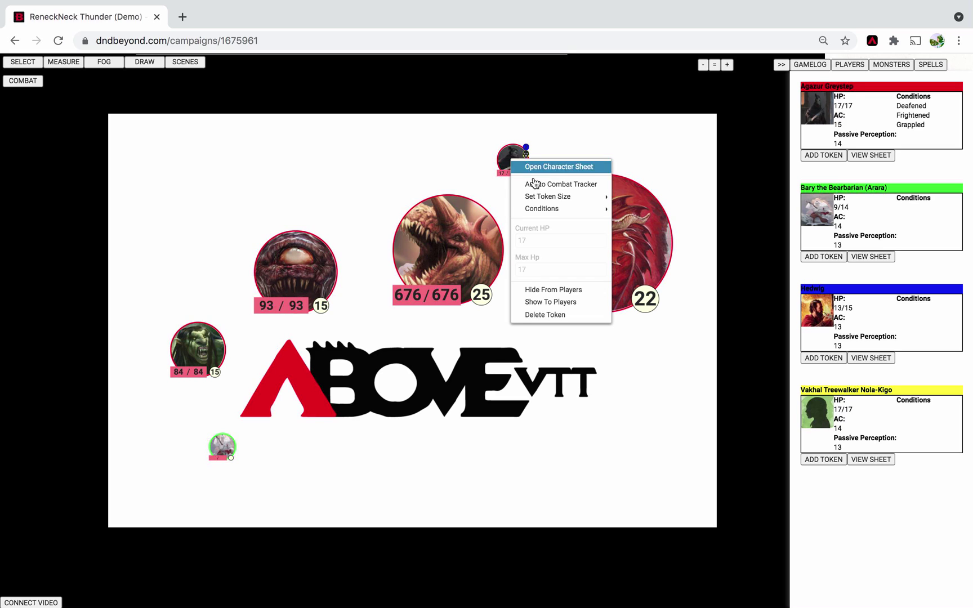
mouse_move(562, 210)
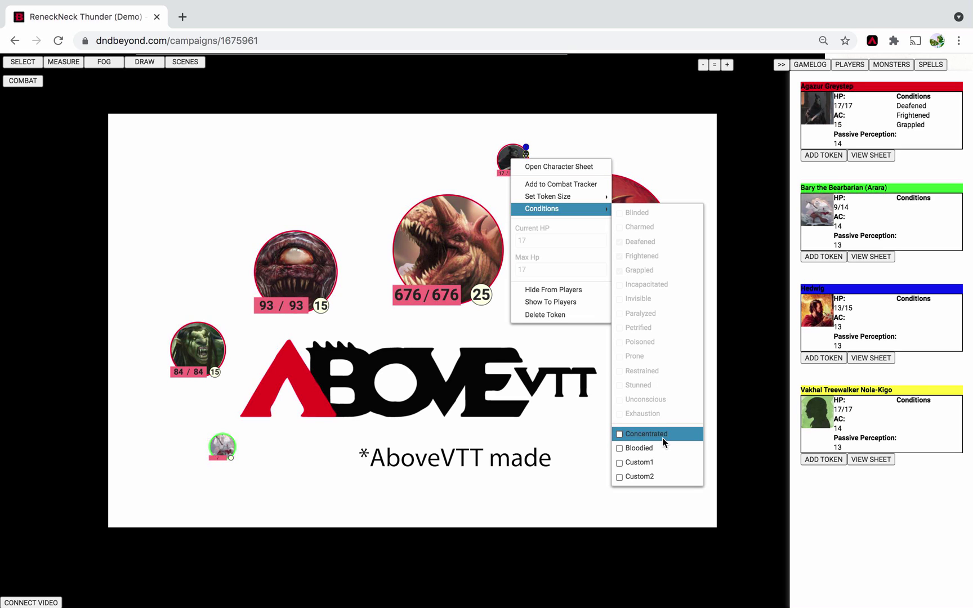
left_click(639, 154)
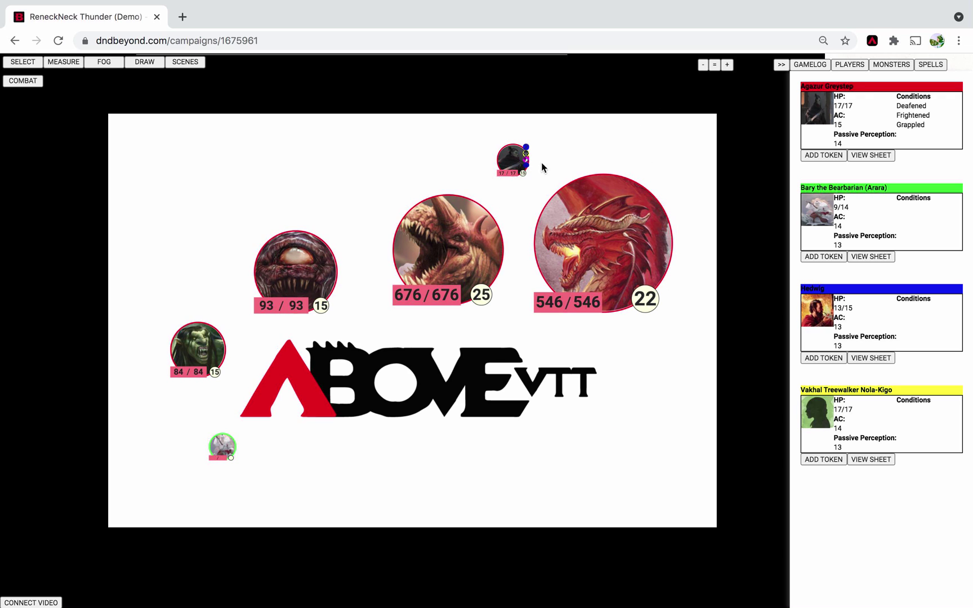
Lower the rogue's current HP from 17 to 14 and highlight the 'Check for concentration!!' message.
left_click(870, 155)
left_click(705, 142)
left_click(705, 143)
left_click(705, 143)
left_click(707, 148)
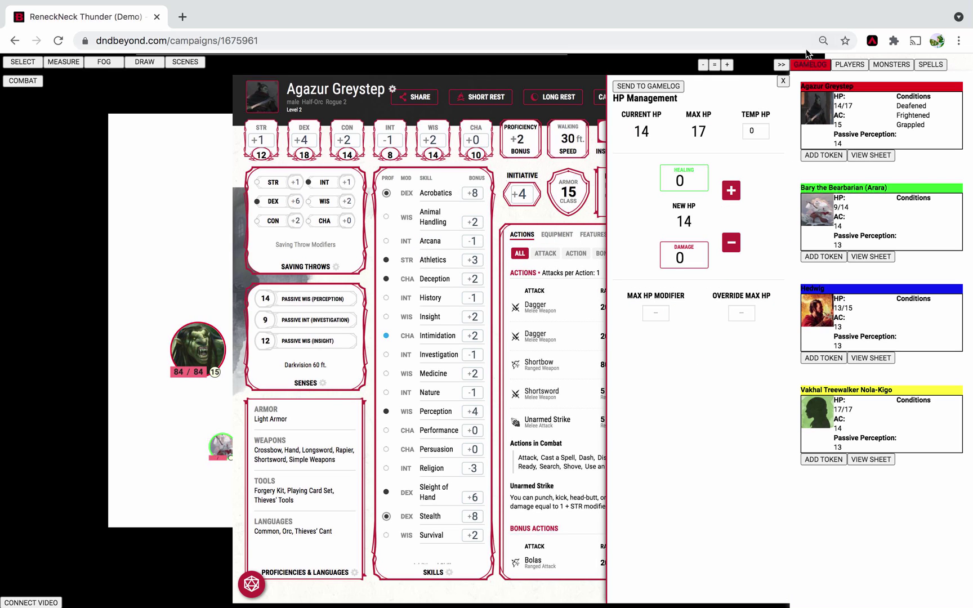
left_click(809, 65)
left_click_drag(847, 568, 952, 565)
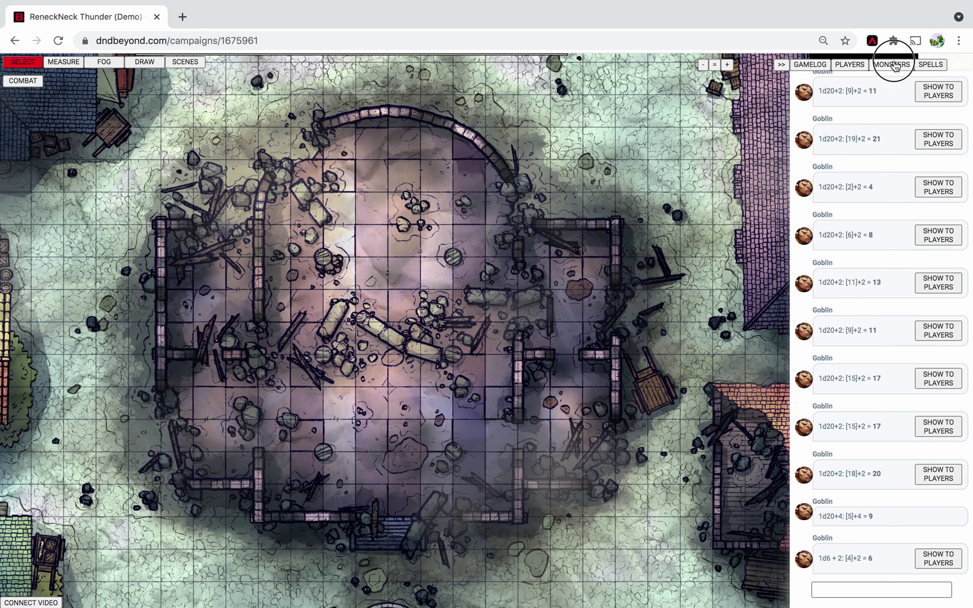
Search the monster list for 'goblin' and place two Goblin tokens side by side in the ruined hall.
left_click(891, 65)
left_click(854, 99)
type("goblin")
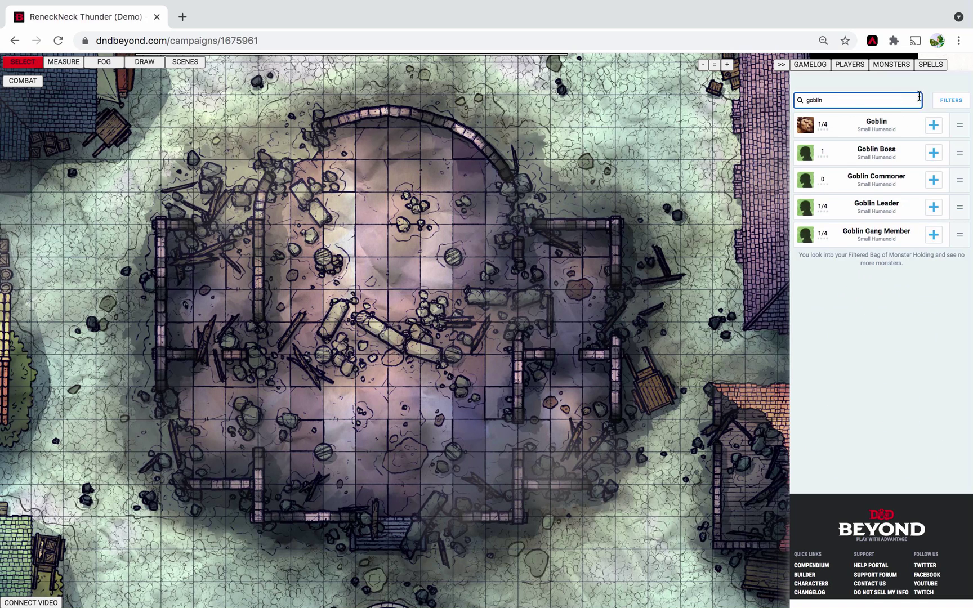
left_click(934, 125)
left_click_drag(519, 344, 414, 243)
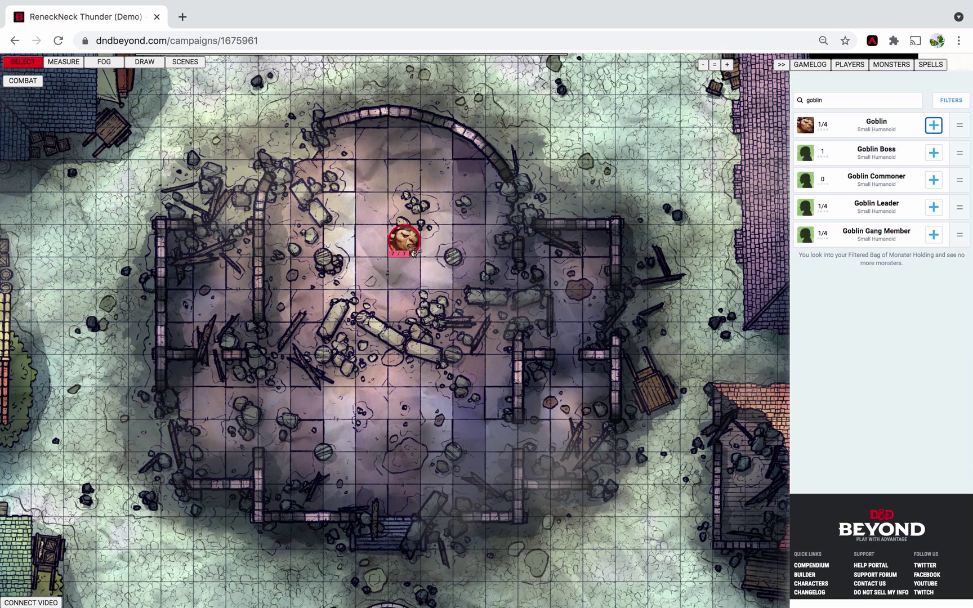
left_click(934, 125)
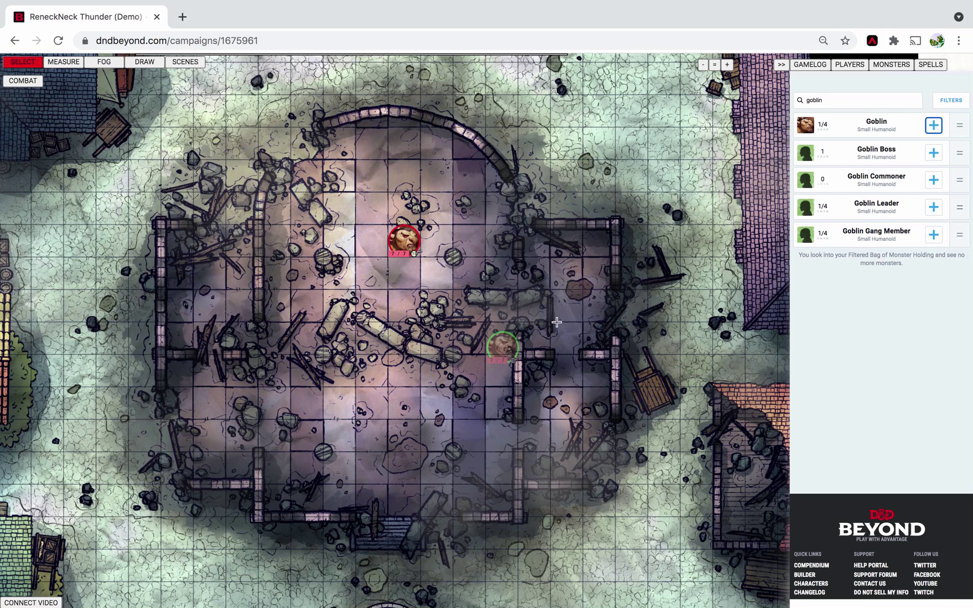
left_click_drag(509, 350, 437, 241)
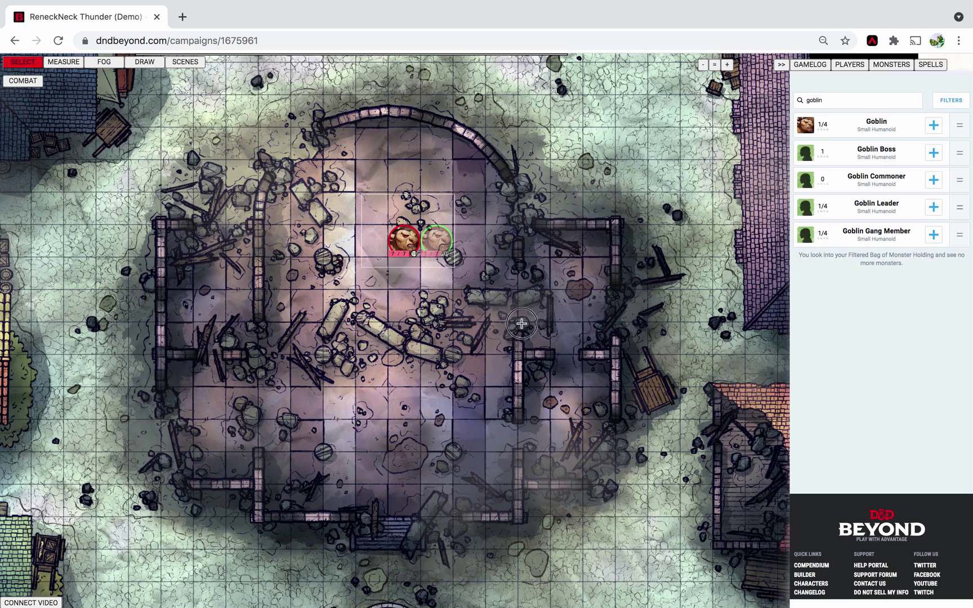
Add both Goblins to the combat tracker, sort by initiative (14, 11), and show the Goblin stat block.
right_click(398, 235)
left_click(411, 241)
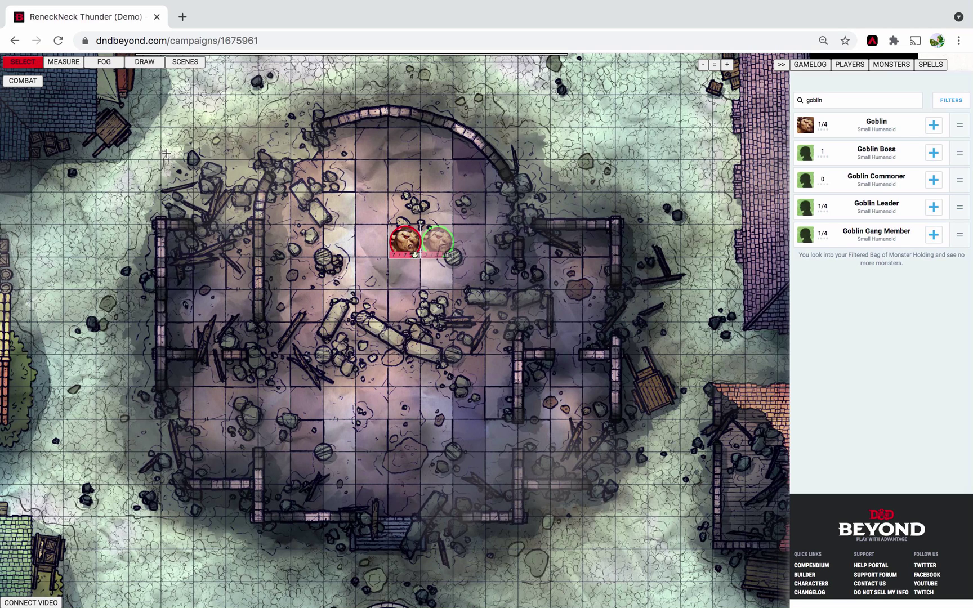
left_click(23, 82)
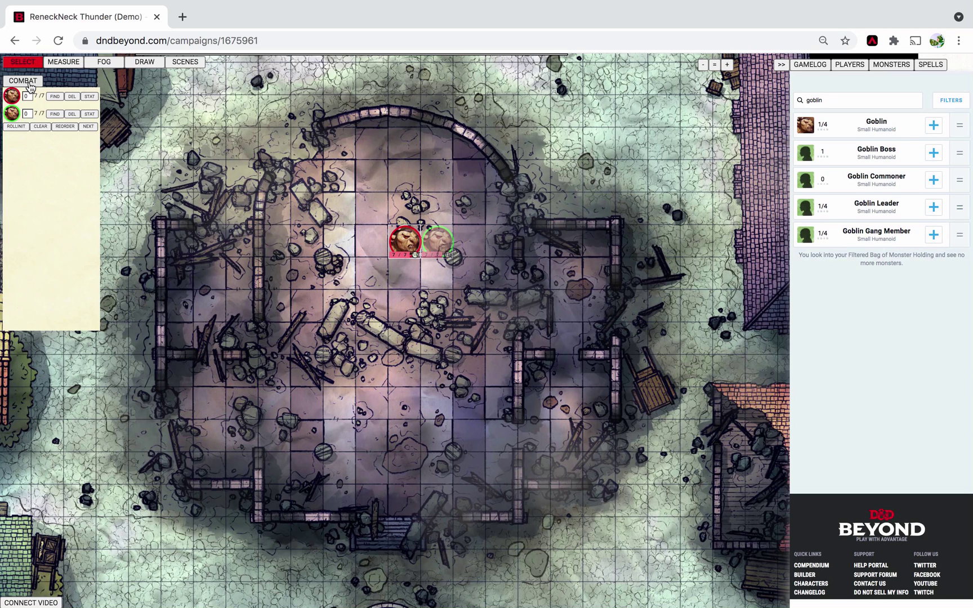
left_click(66, 128)
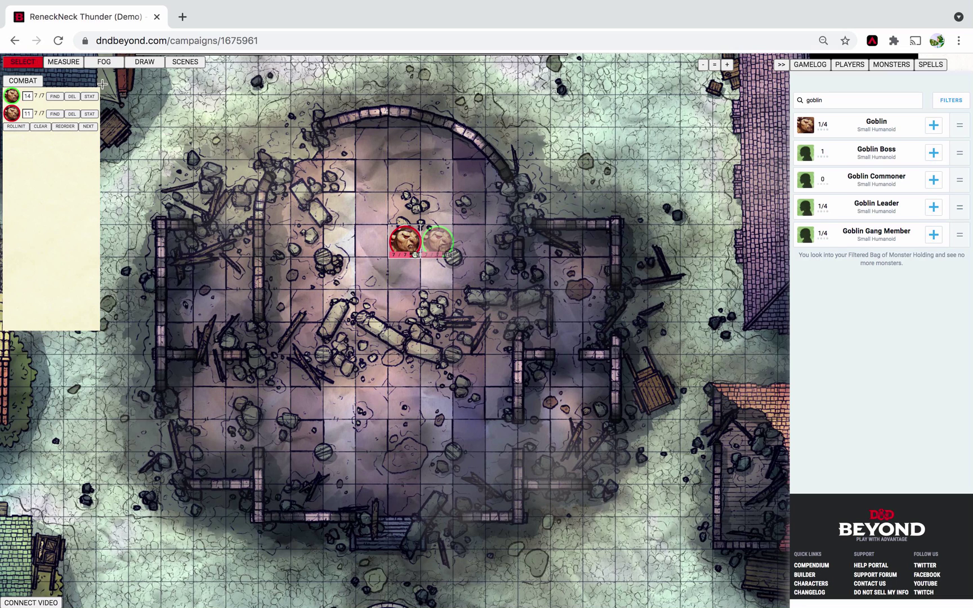
left_click(90, 96)
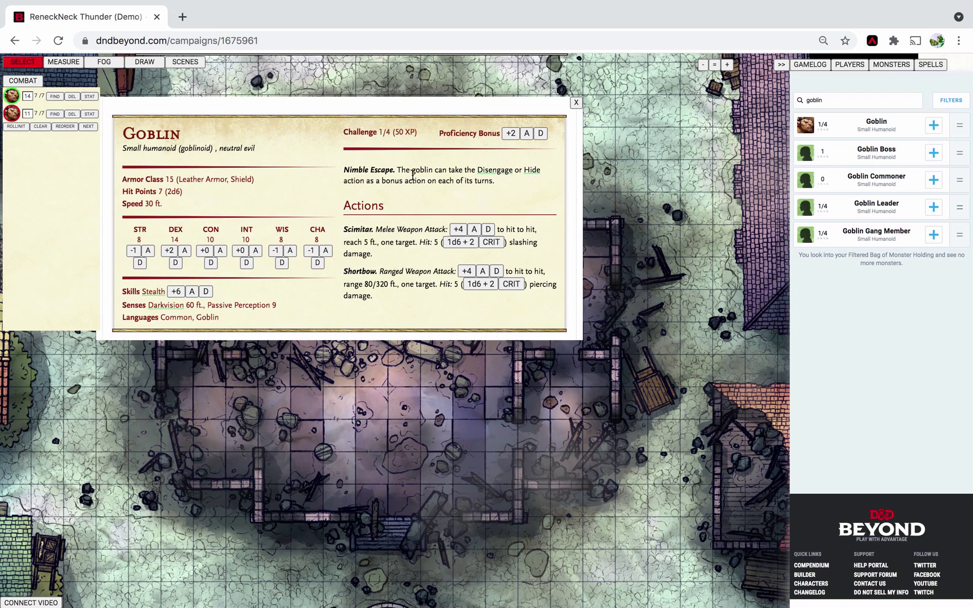
Roll the Goblin's 1d6+2 damage into the game log and post the Goblin's picture there.
left_click(810, 65)
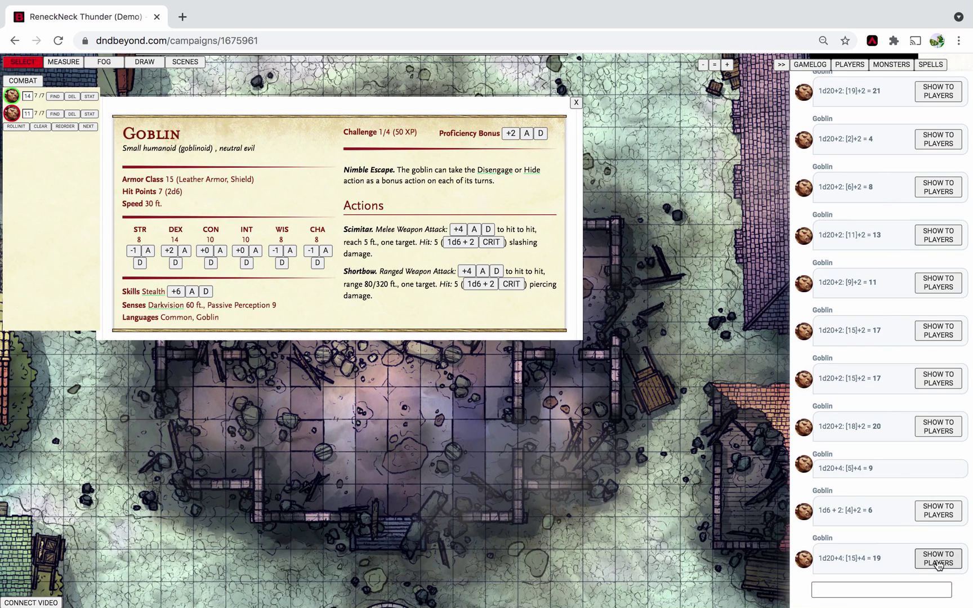
left_click(460, 242)
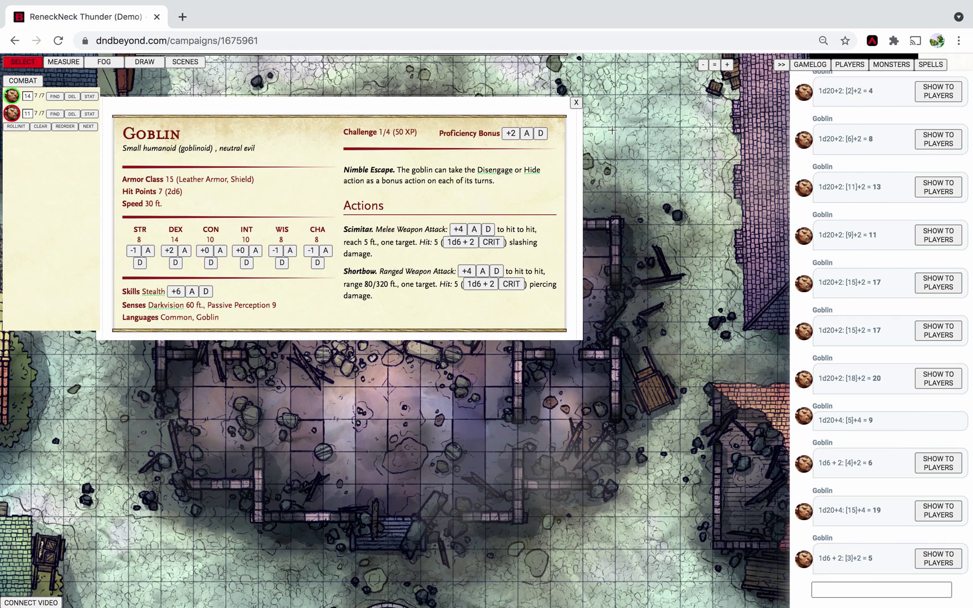
scroll(542, 267, "down", 6)
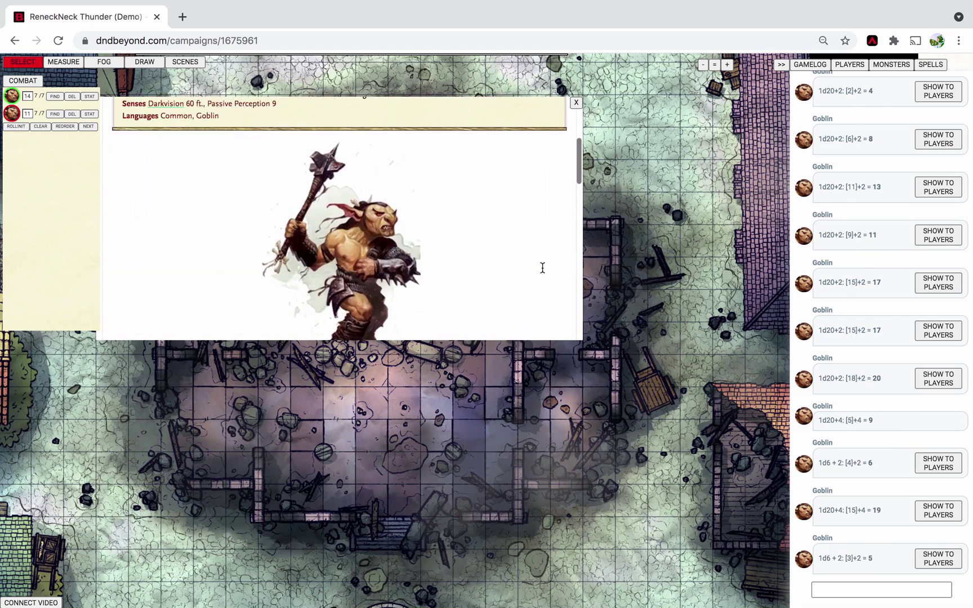
left_click(360, 308)
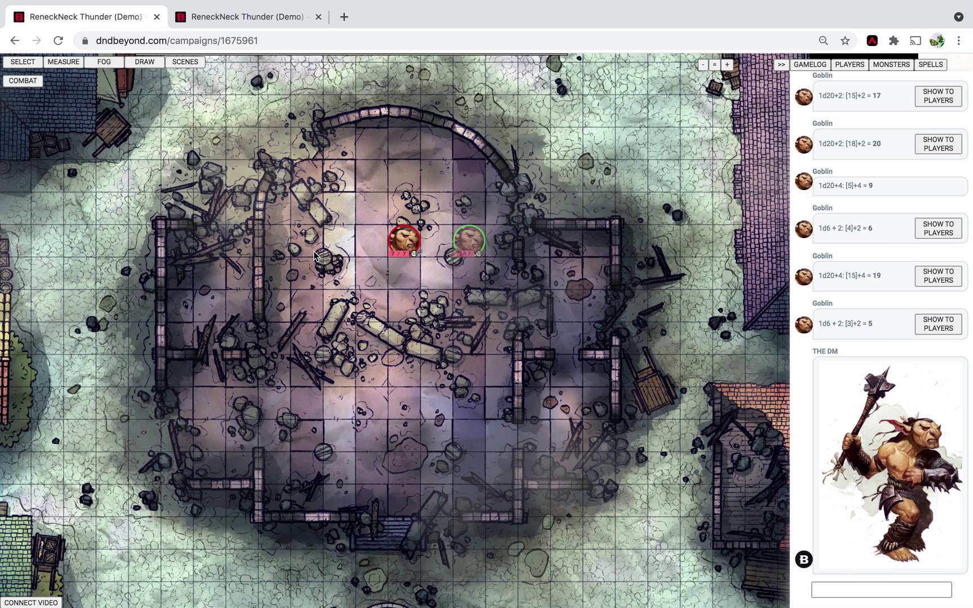
Cover the entire battlemap with fog using Hide ALL, confirming the prompt.
left_click(102, 65)
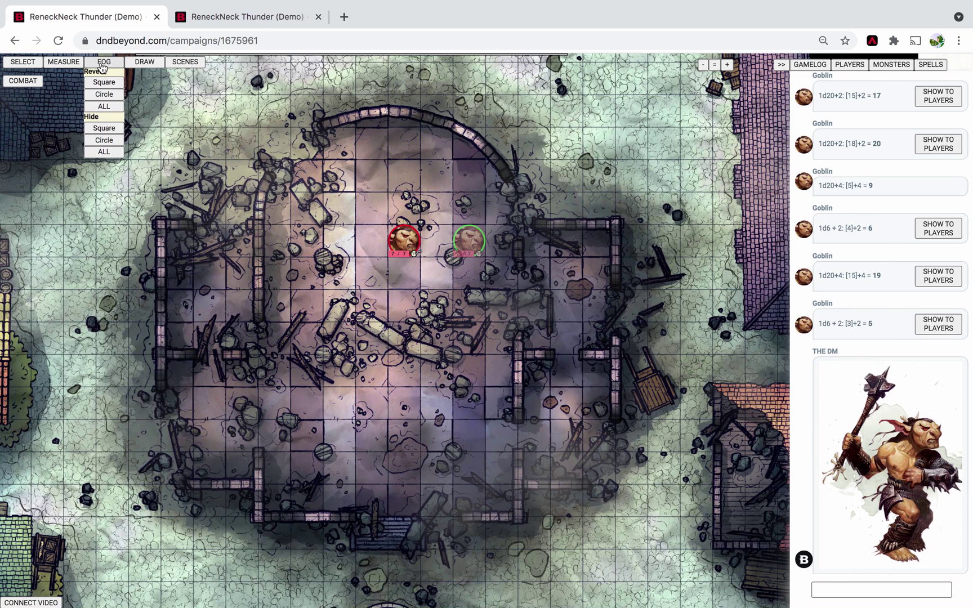
left_click(113, 153)
left_click(602, 132)
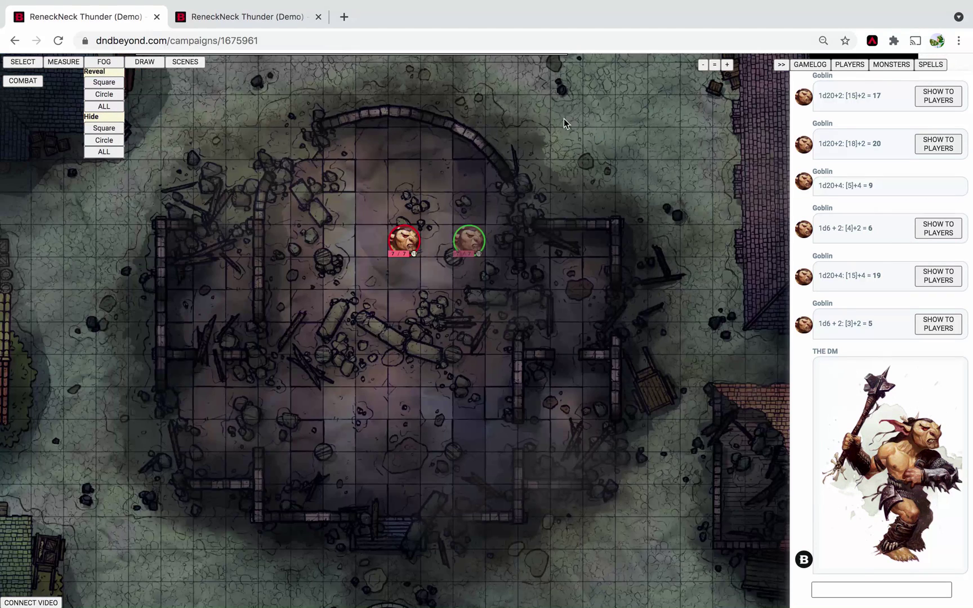
Check the player tab shows a black map, then select the Reveal Circle fog tool in the DM view.
left_click(228, 17)
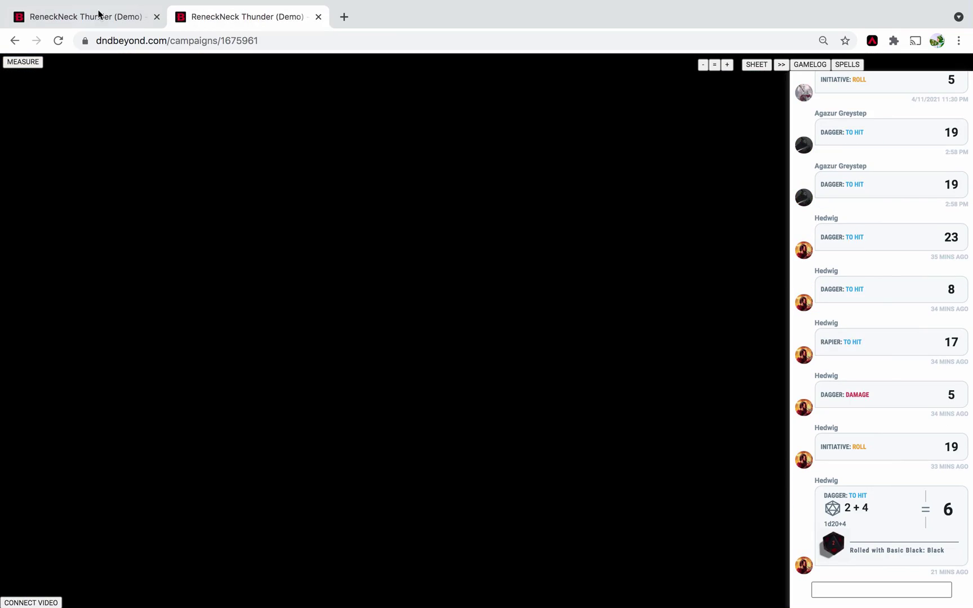
left_click(89, 16)
left_click(105, 95)
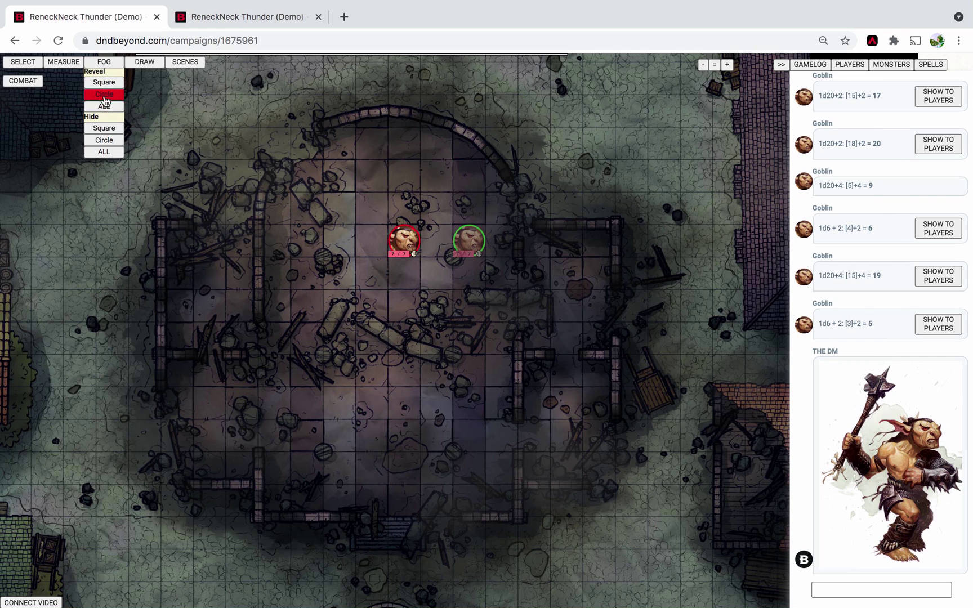